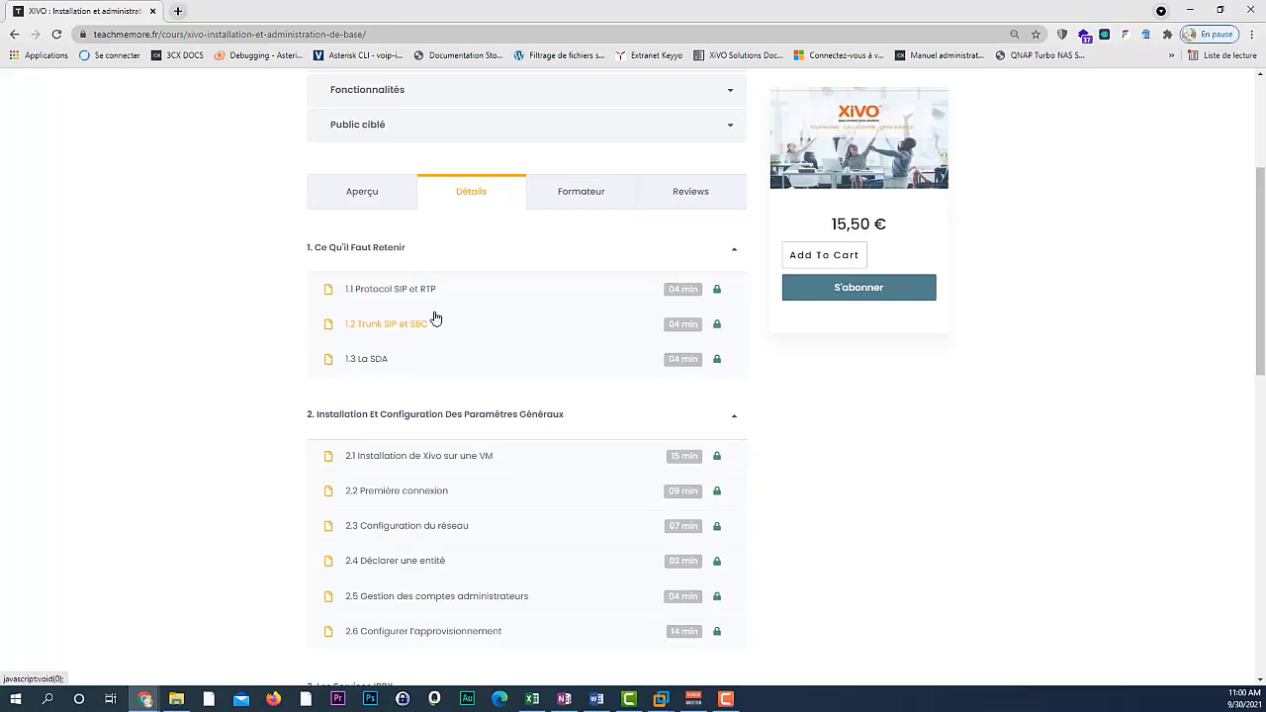
Step: Review the XiVO course outline on the course page, from section 1 on key concepts to section 6 on call management
scroll(415, 406, down, 2)
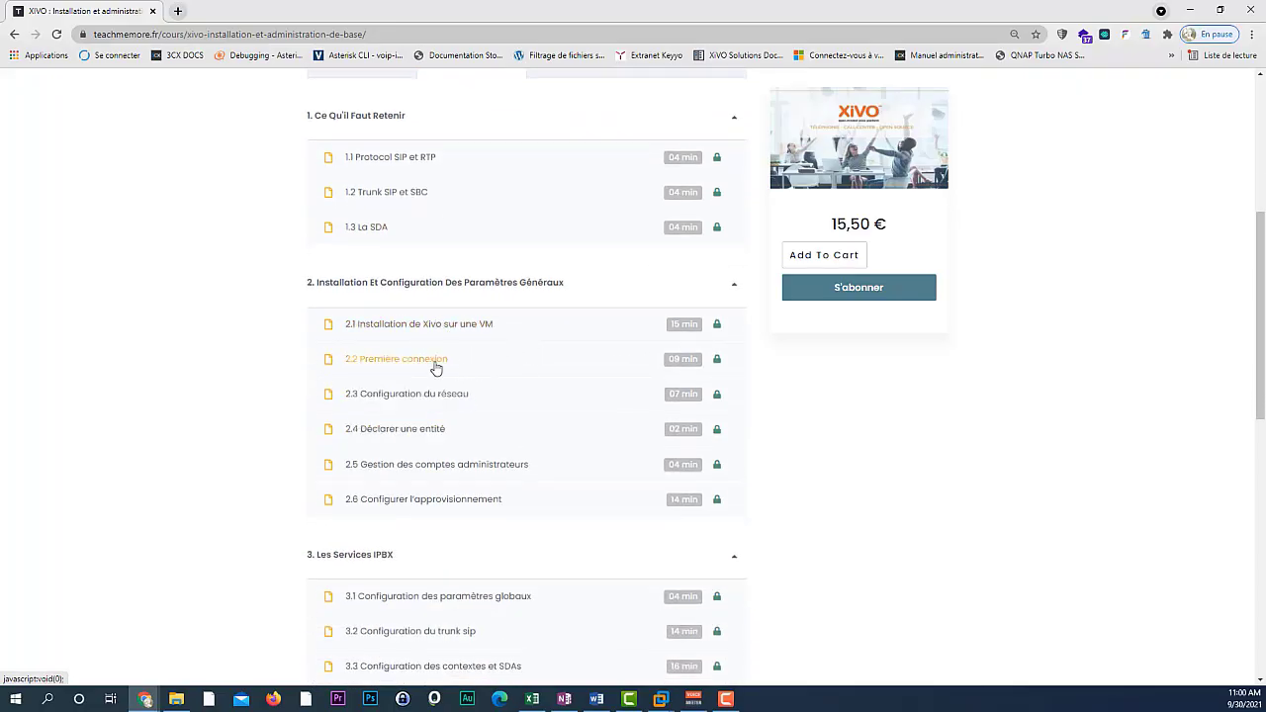
scroll(433, 366, down, 1)
scroll(524, 356, down, 1)
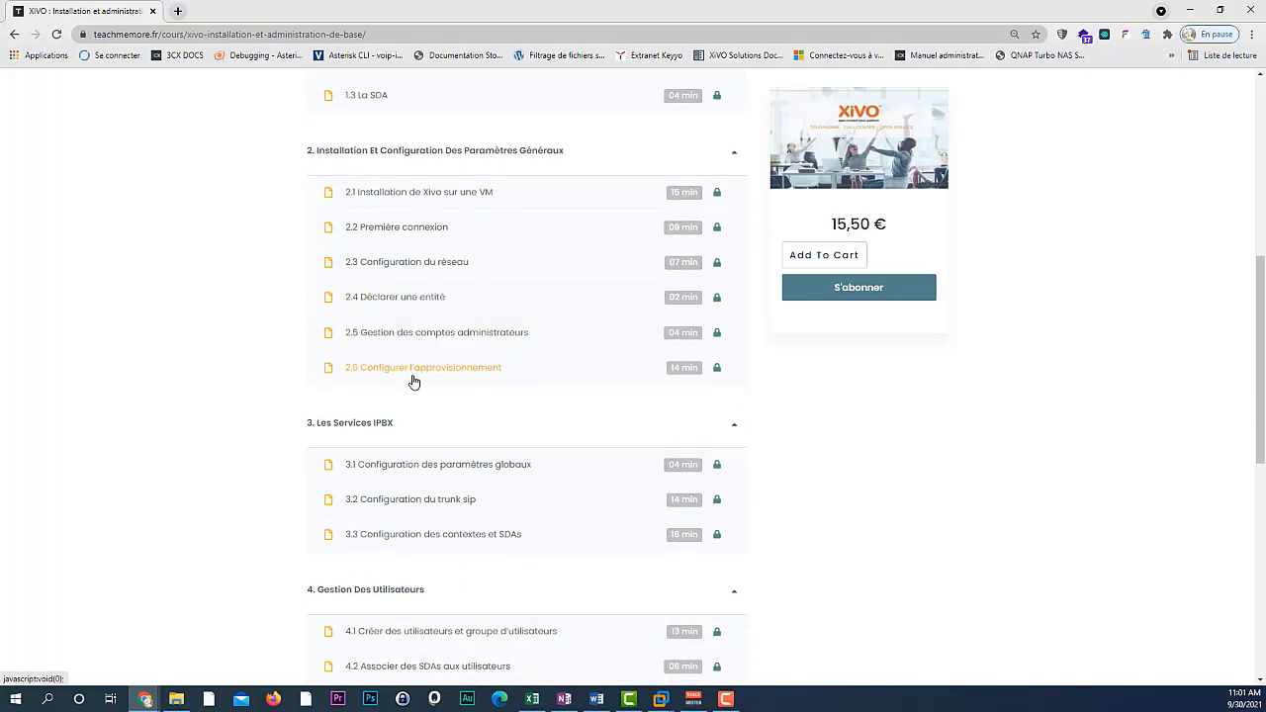
scroll(552, 397, down, 1)
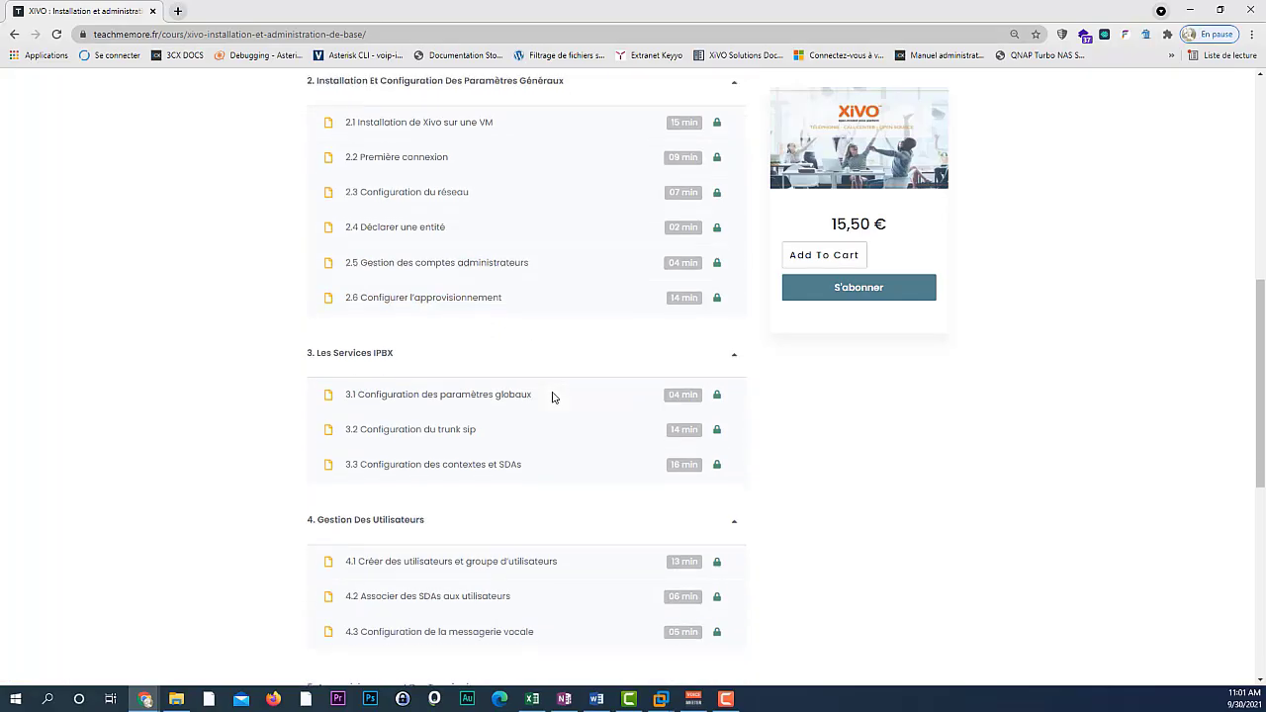
scroll(552, 397, down, 1)
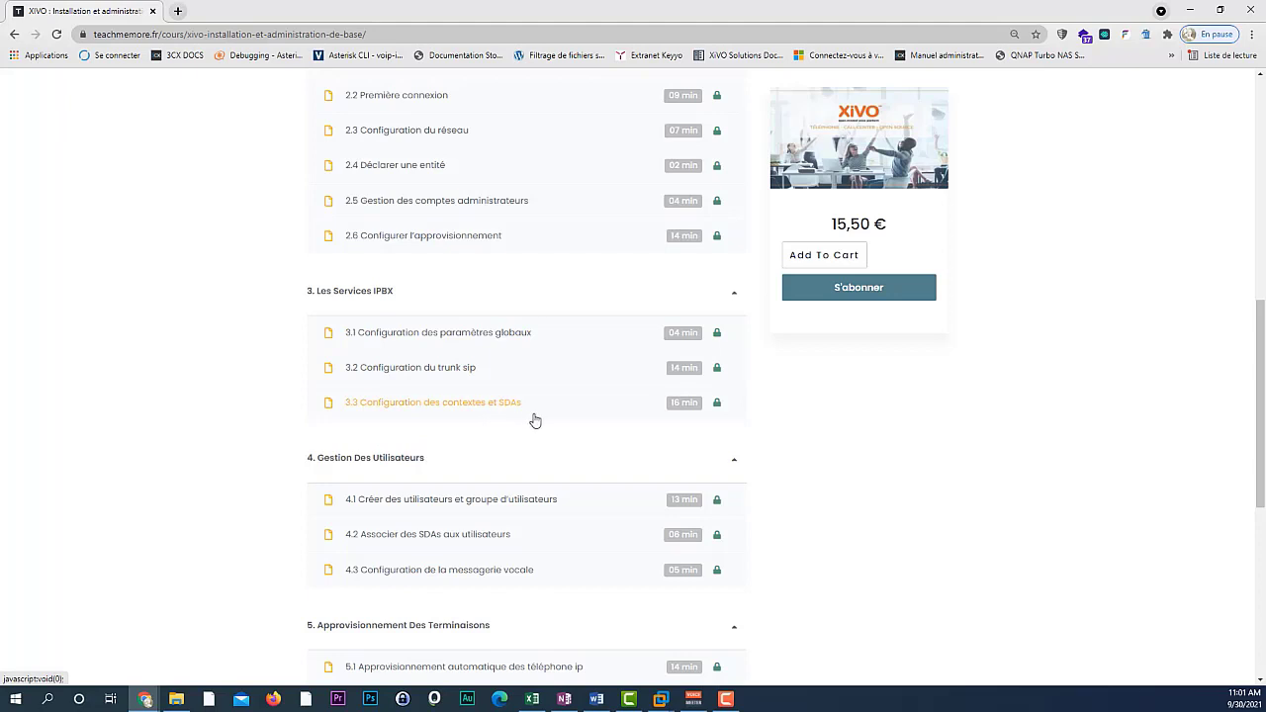
scroll(535, 420, down, 2)
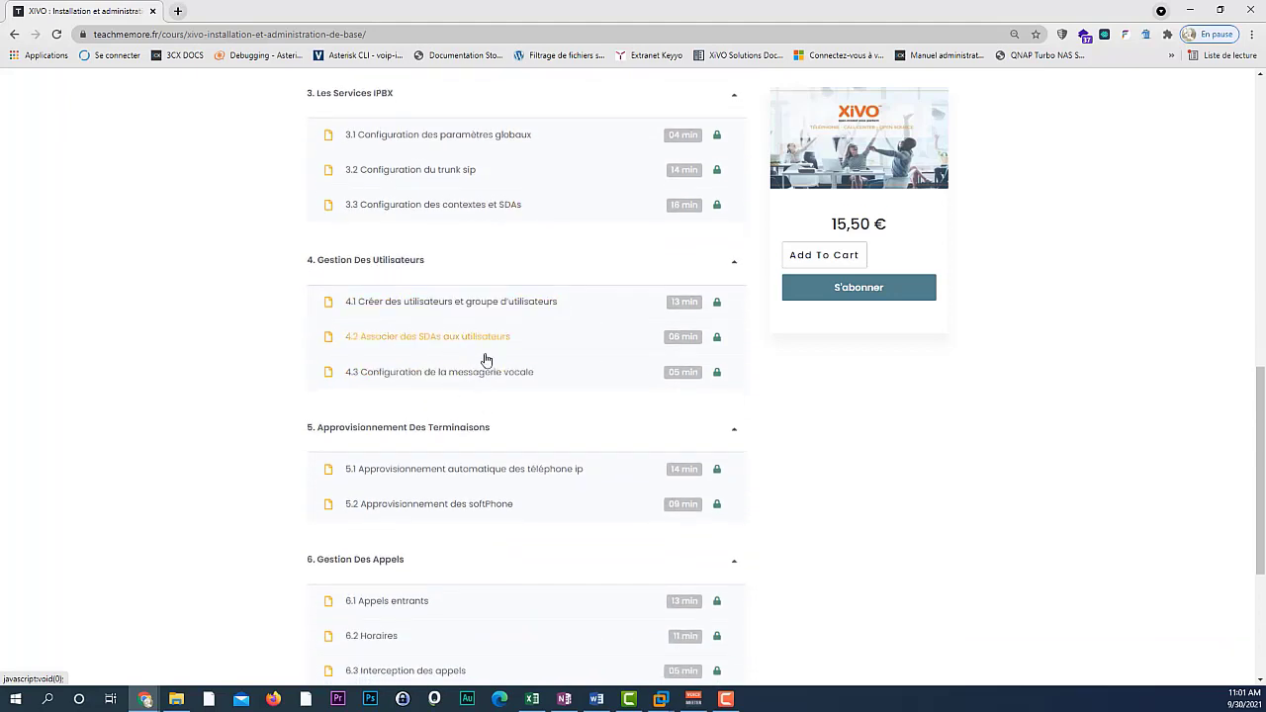
scroll(403, 493, down, 1)
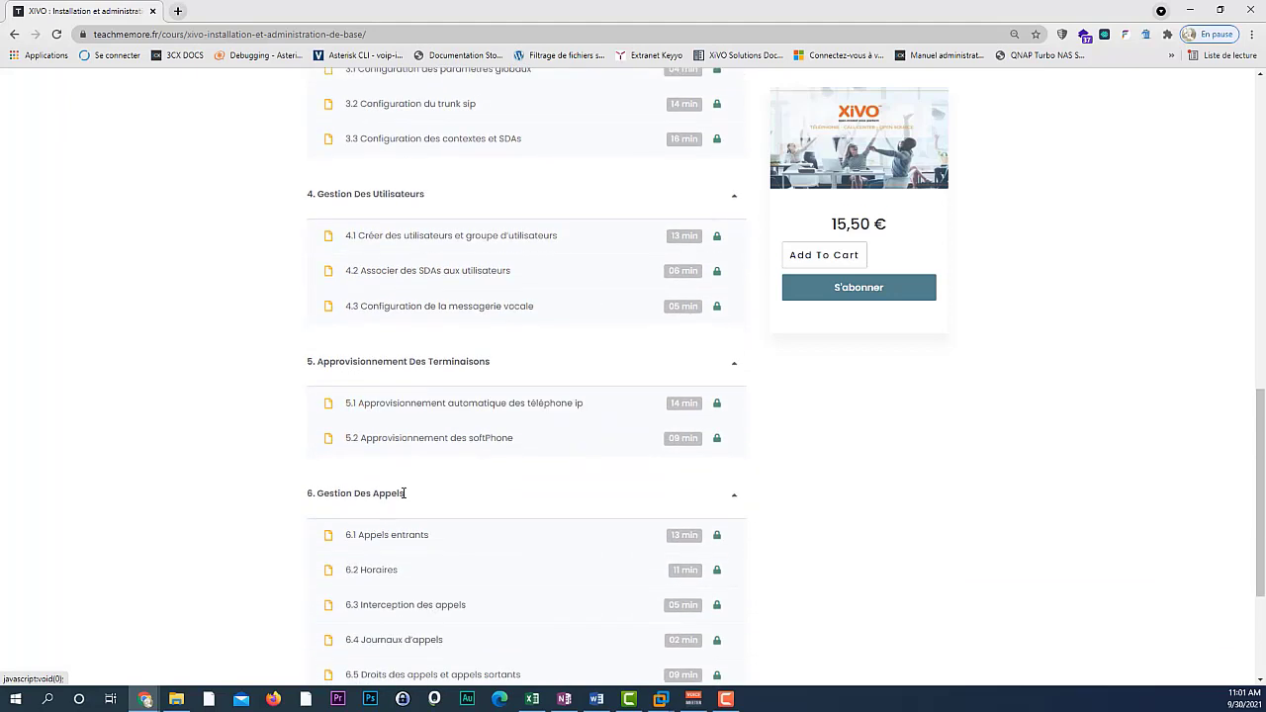
scroll(405, 494, down, 2)
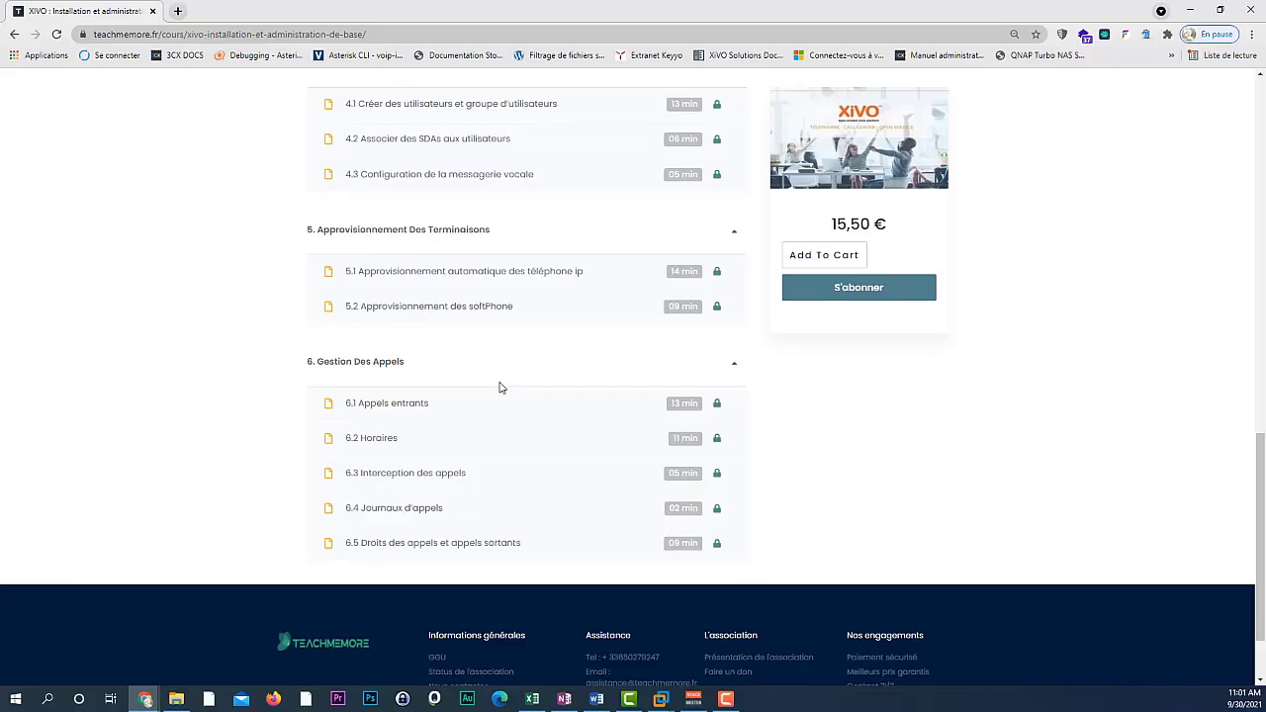
scroll(499, 387, up, 12)
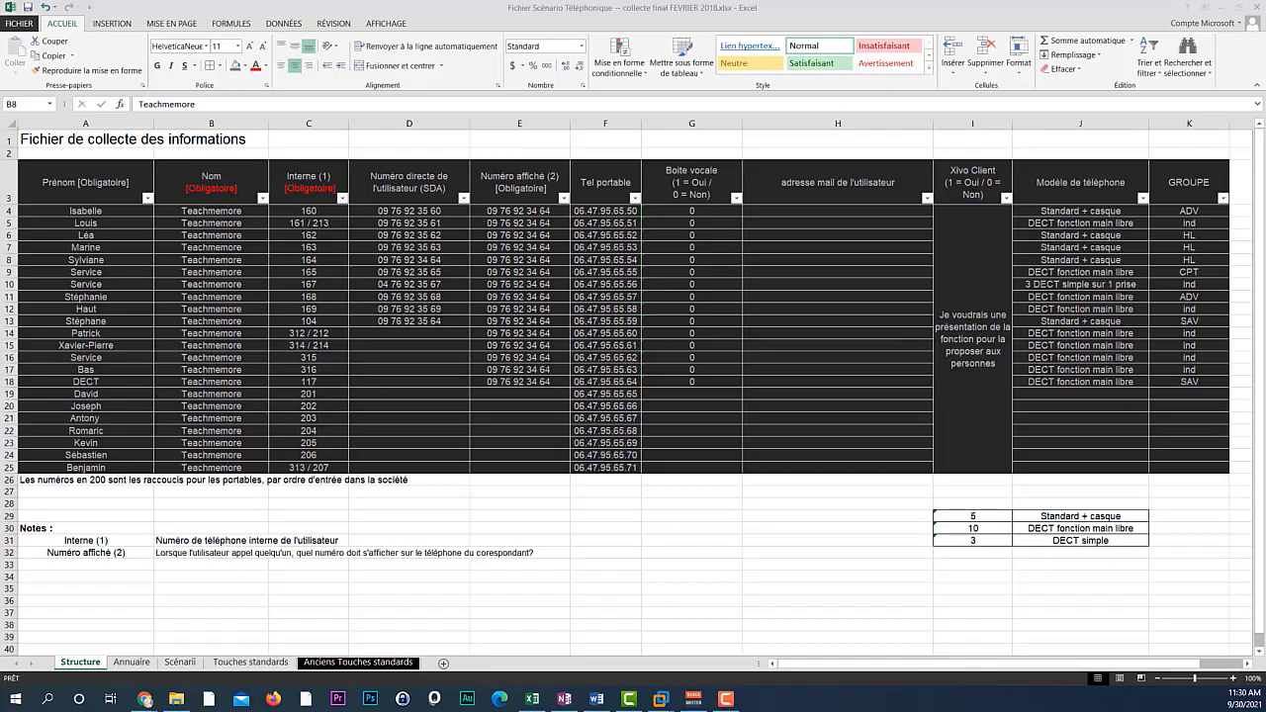
Step: Examine the user name, internal extension, direct number (SDA), displayed number and mobile phone columns in the Structure sheet of the Excel collection file
click(11, 127)
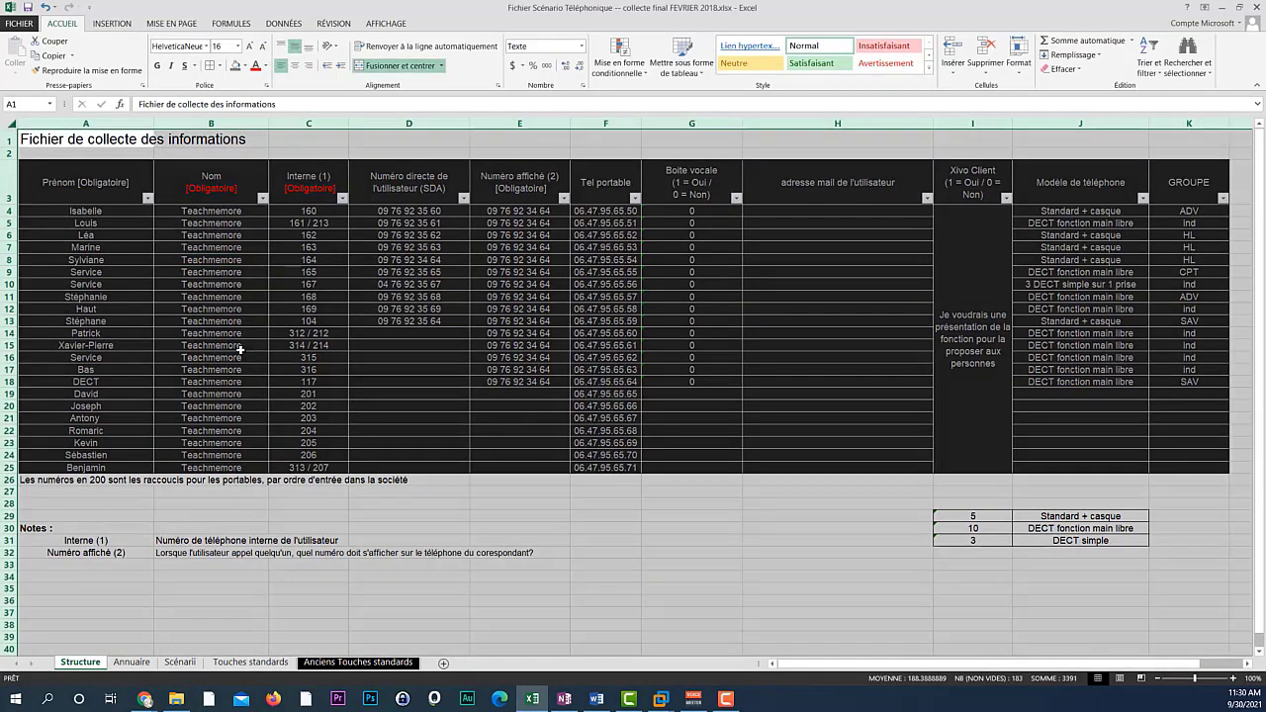
click(552, 466)
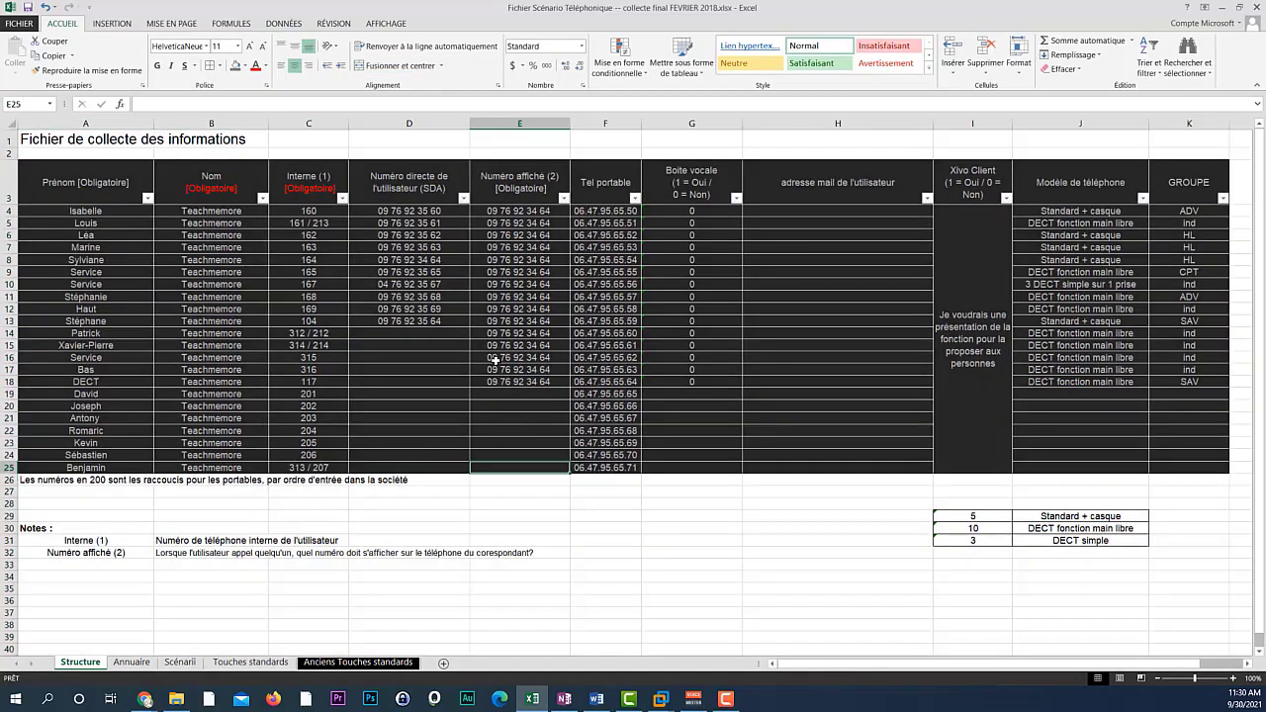
click(519, 357)
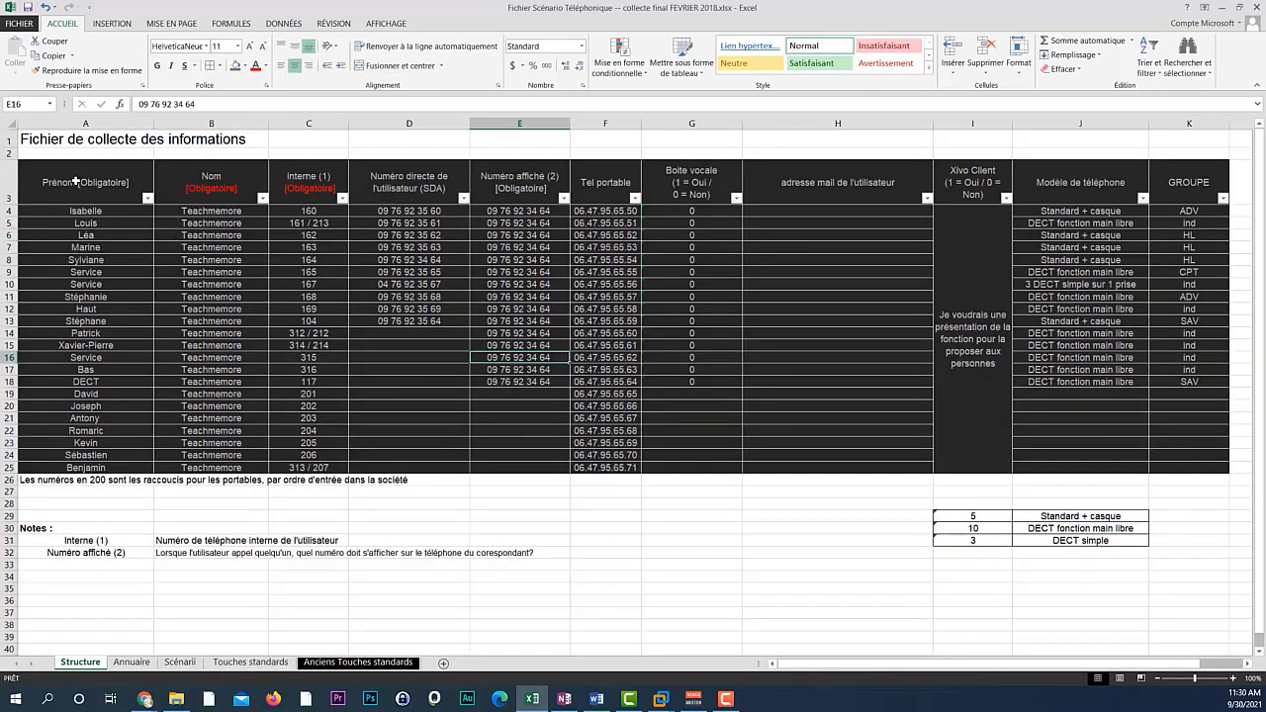
drag(76, 181, 274, 425)
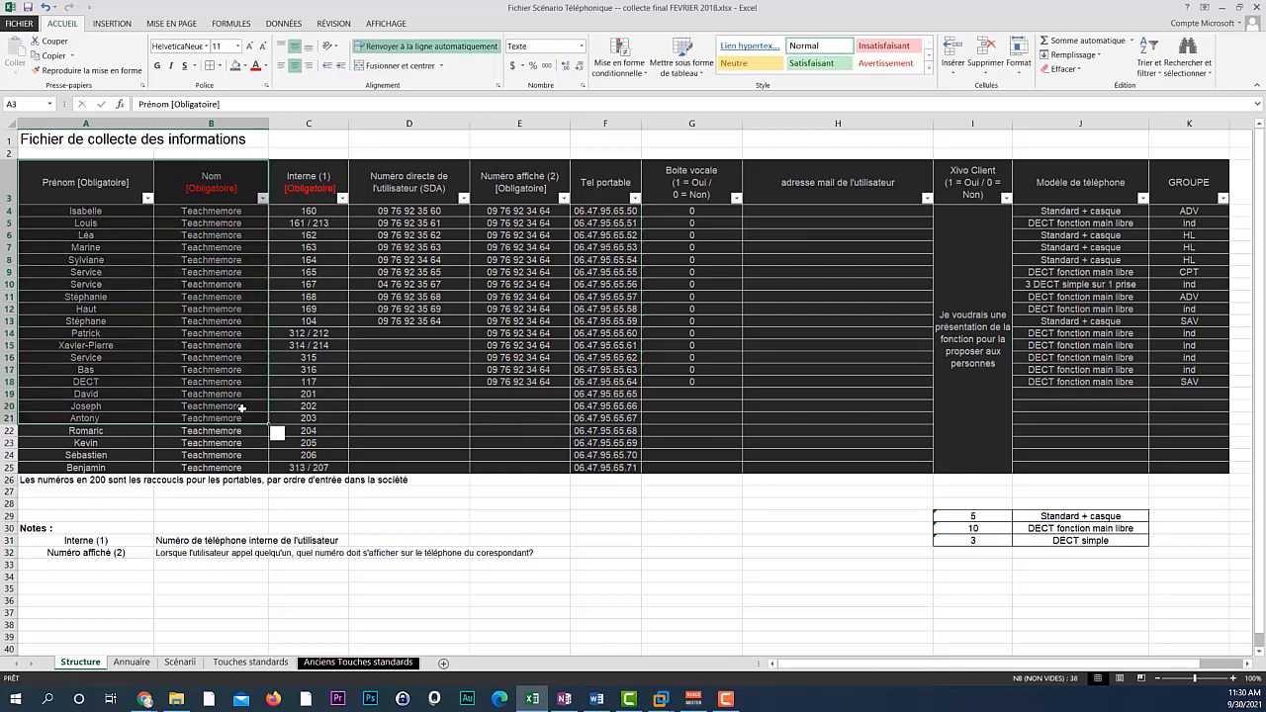
drag(317, 214, 311, 471)
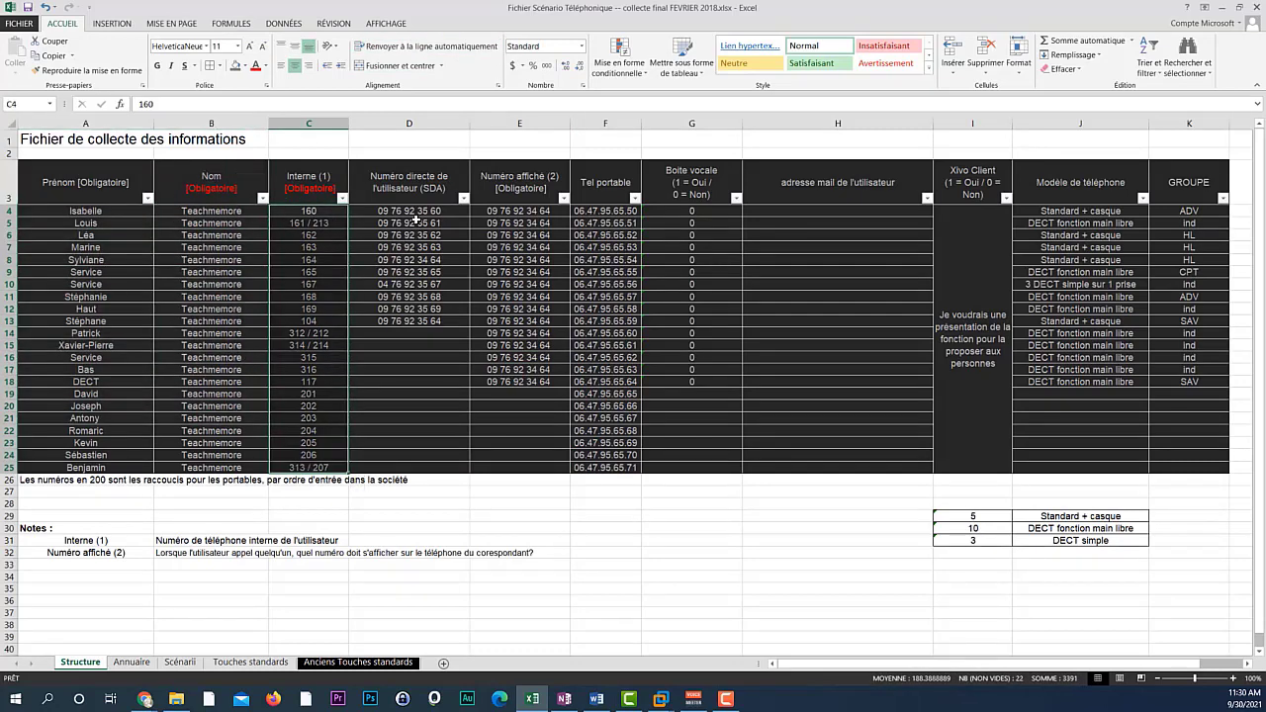
drag(415, 215, 417, 322)
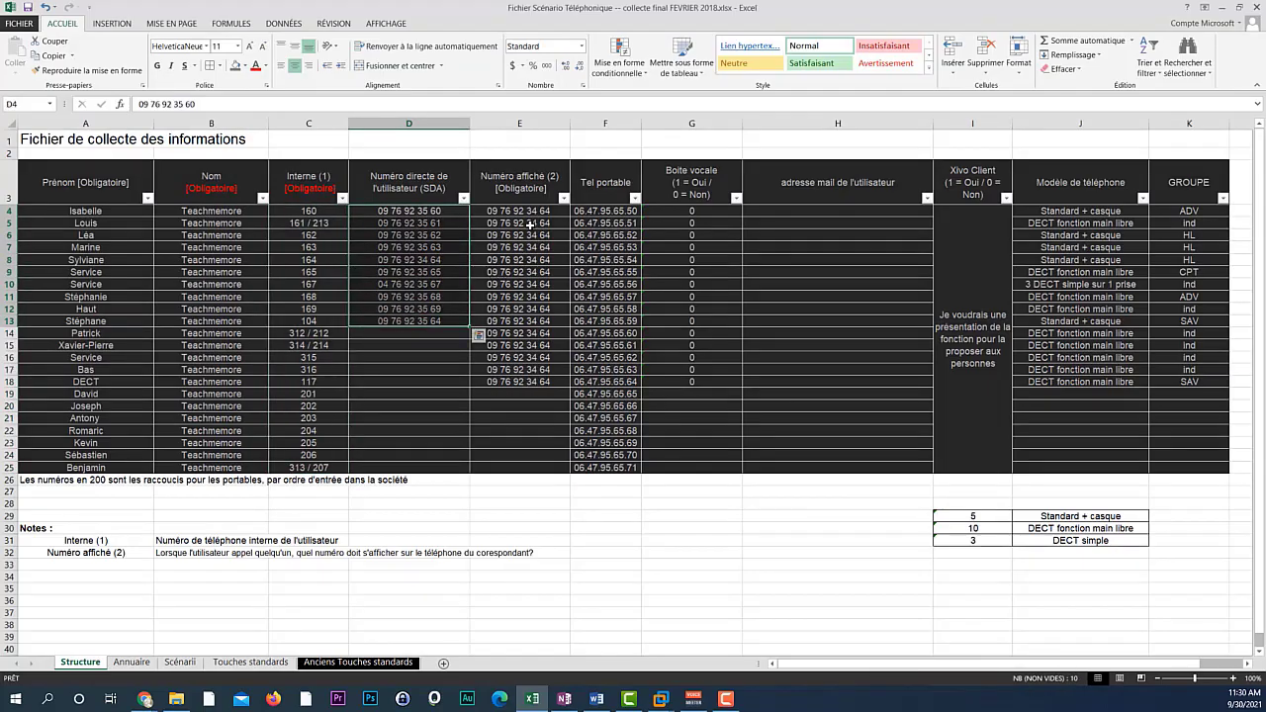
drag(527, 213, 521, 381)
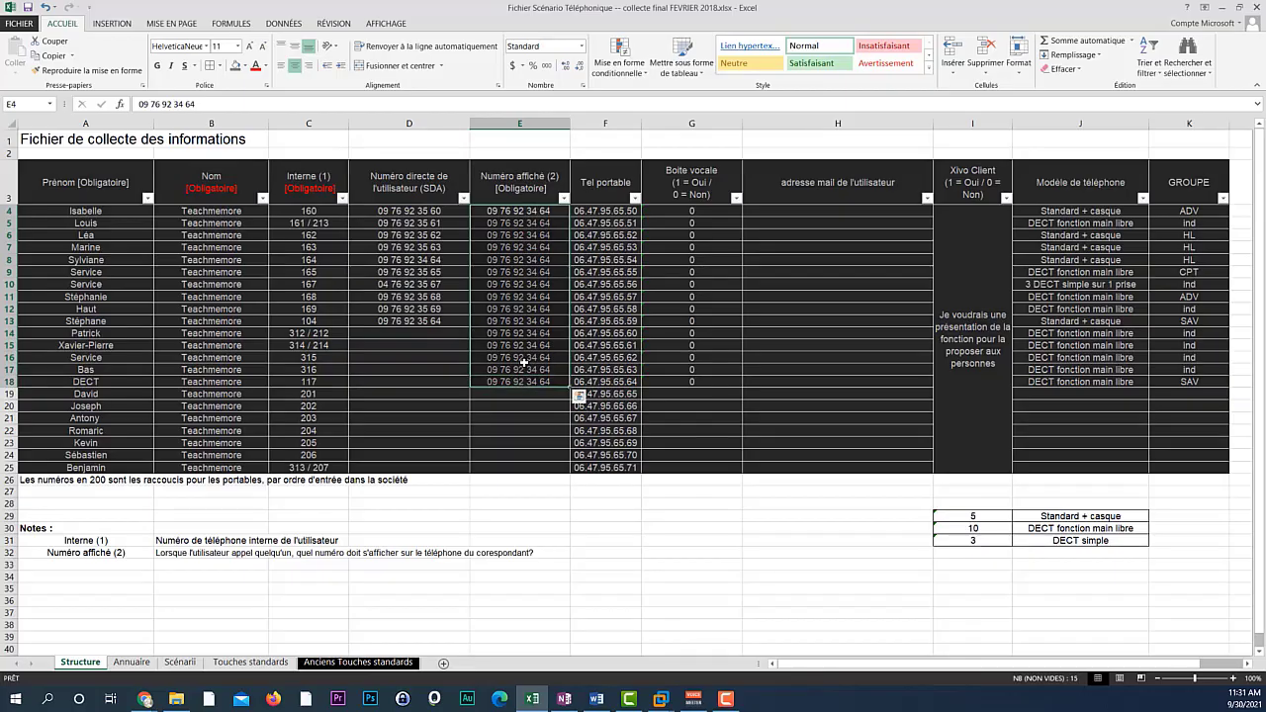
click(541, 285)
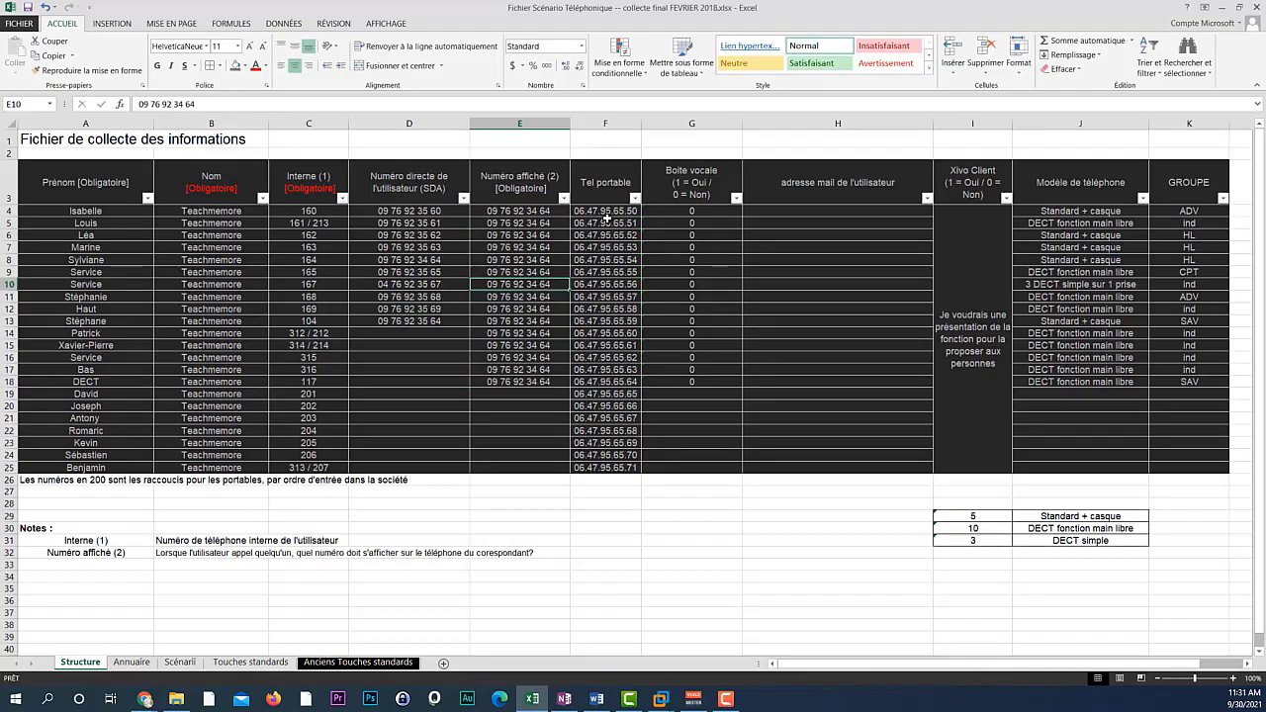
drag(607, 213, 618, 460)
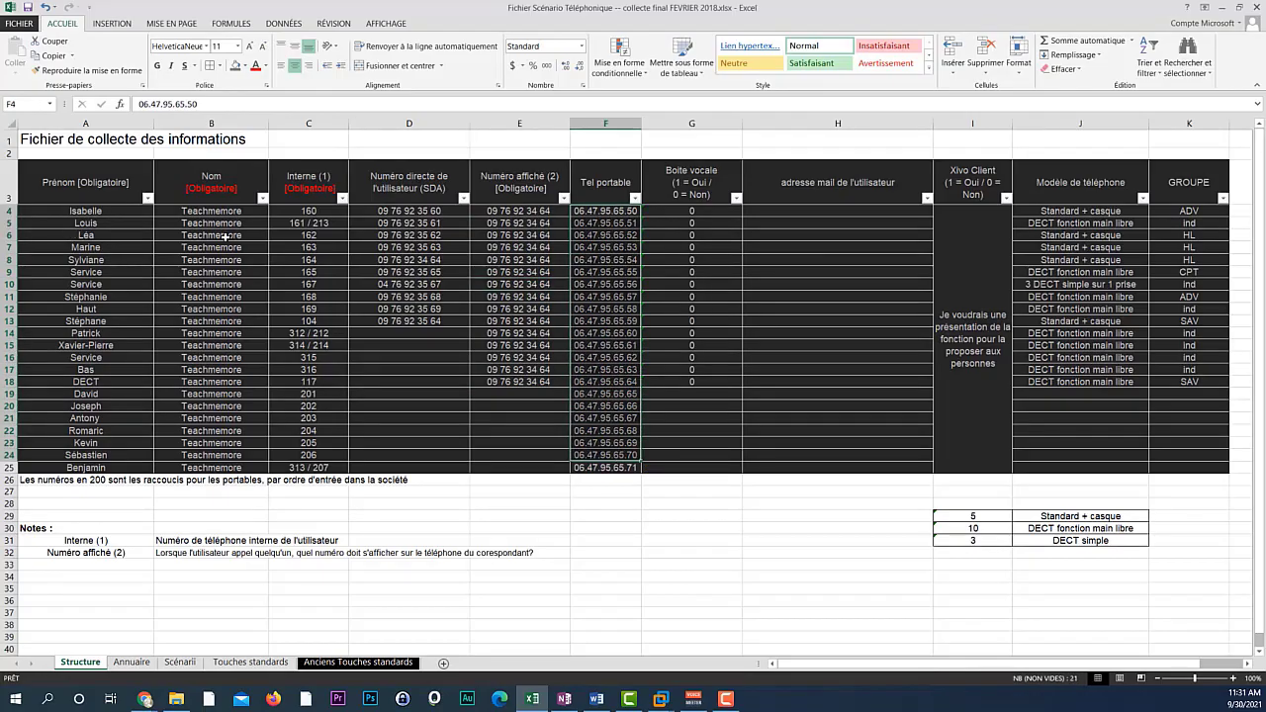
drag(222, 211, 218, 443)
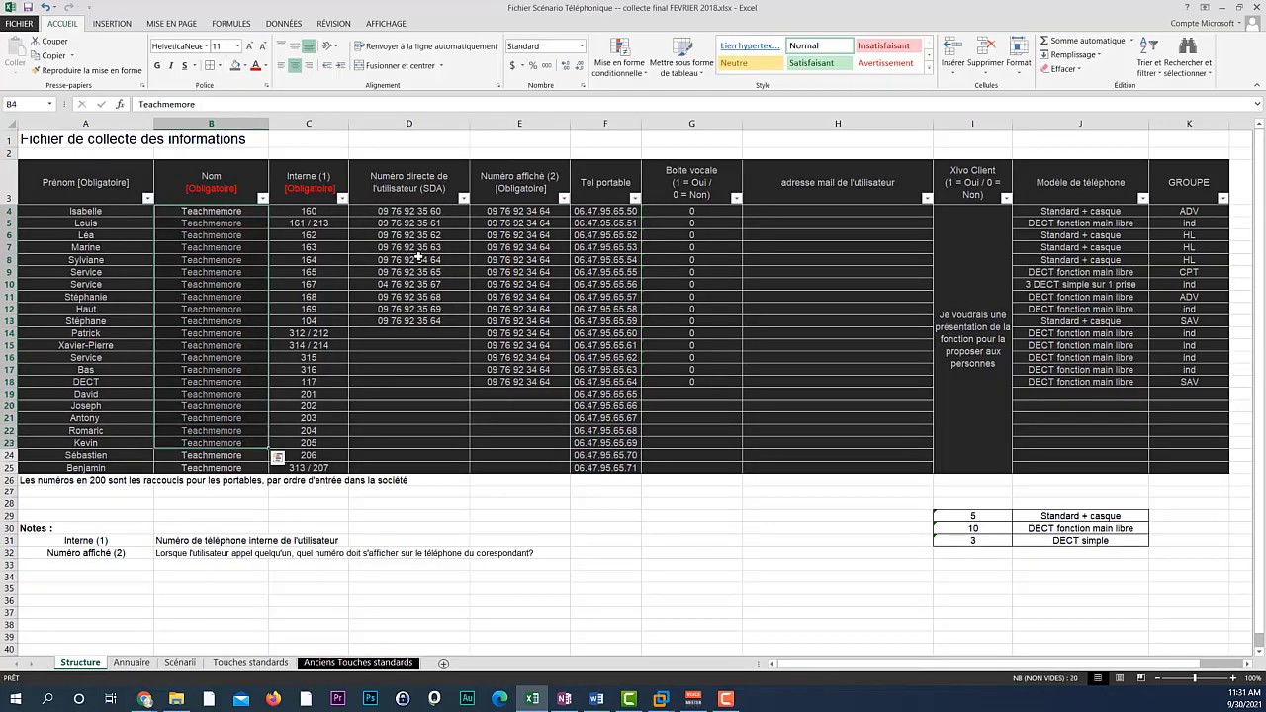
click(591, 246)
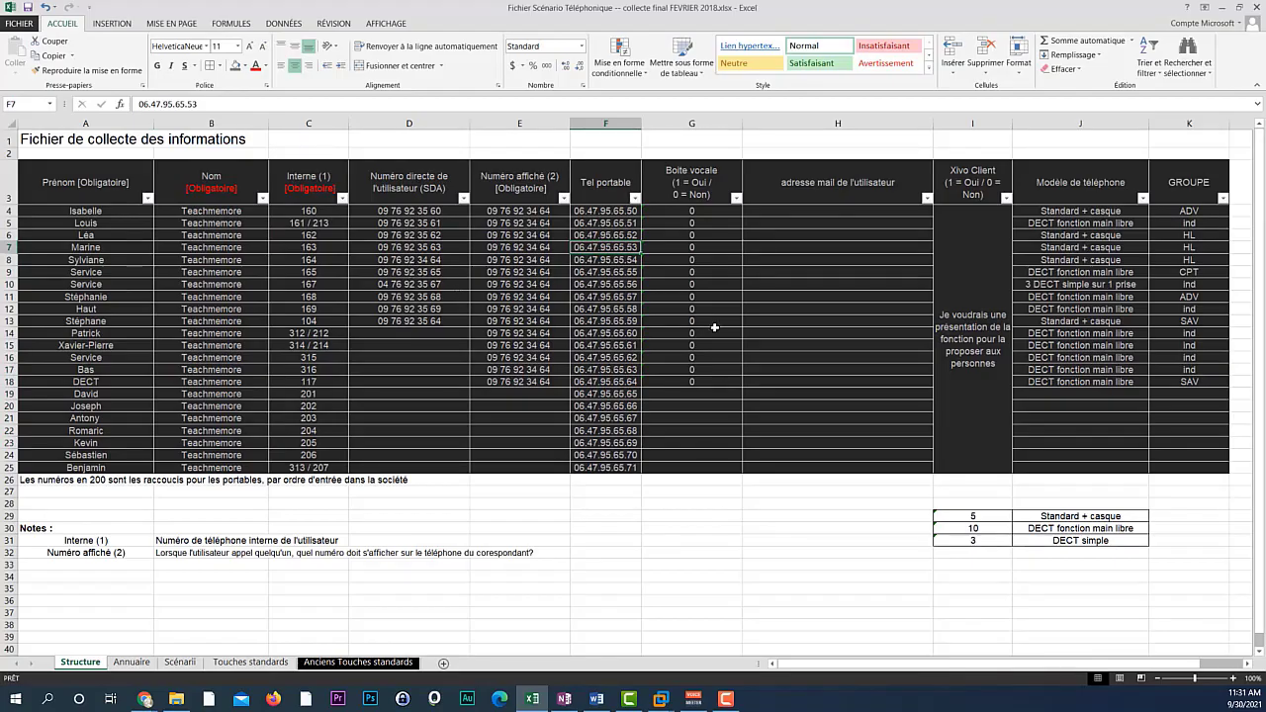
Step: Examine the e-mail address, voicemail, Xivo Client and phone model columns of the Structure sheet
drag(836, 211, 836, 457)
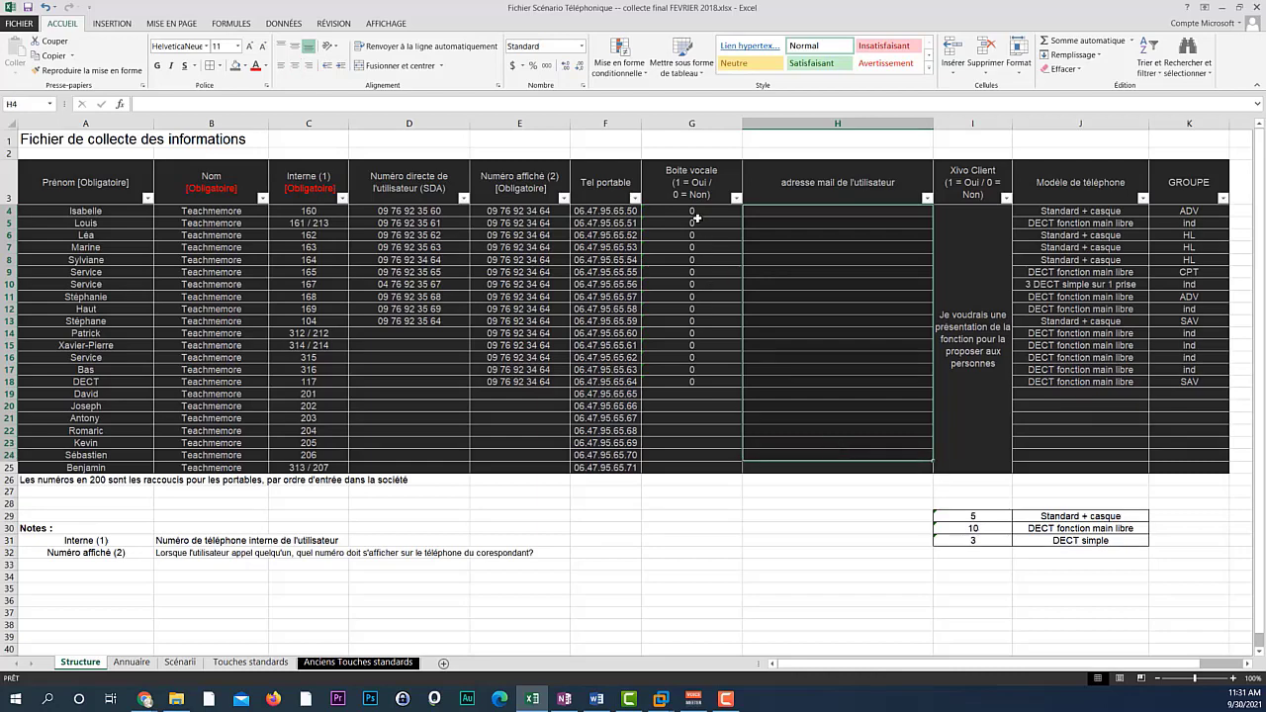
drag(697, 218, 703, 378)
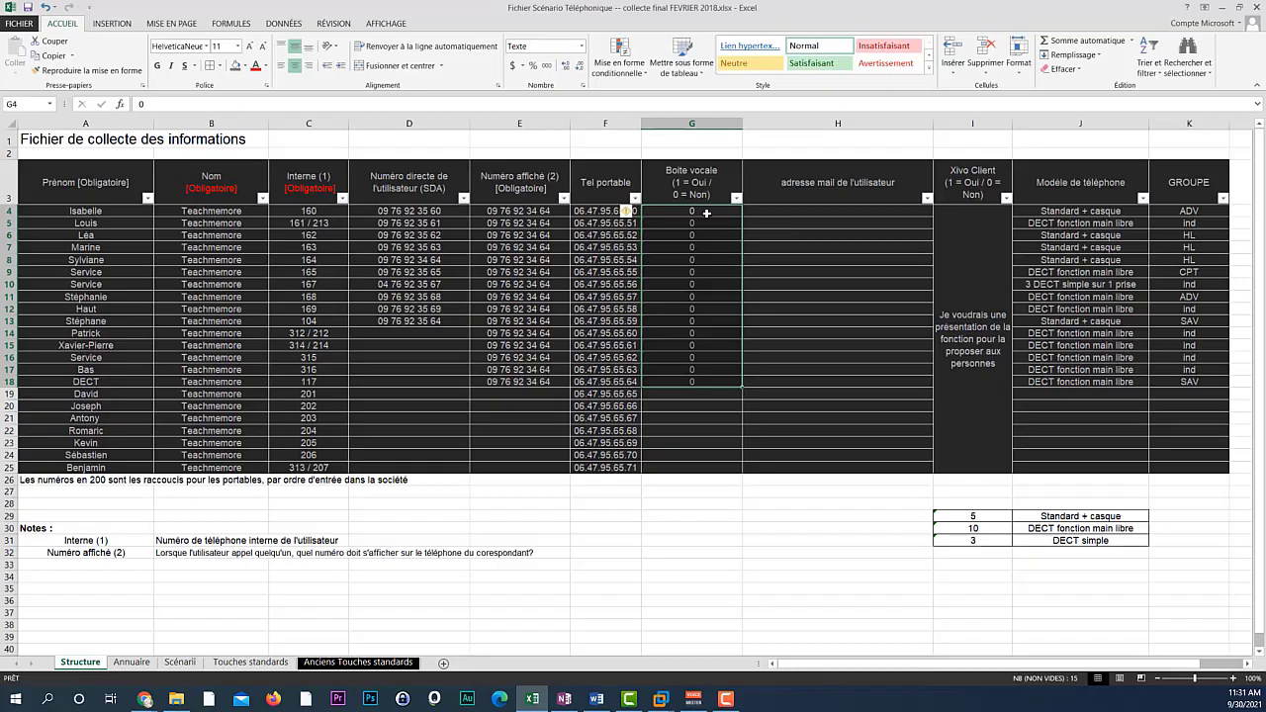
click(711, 237)
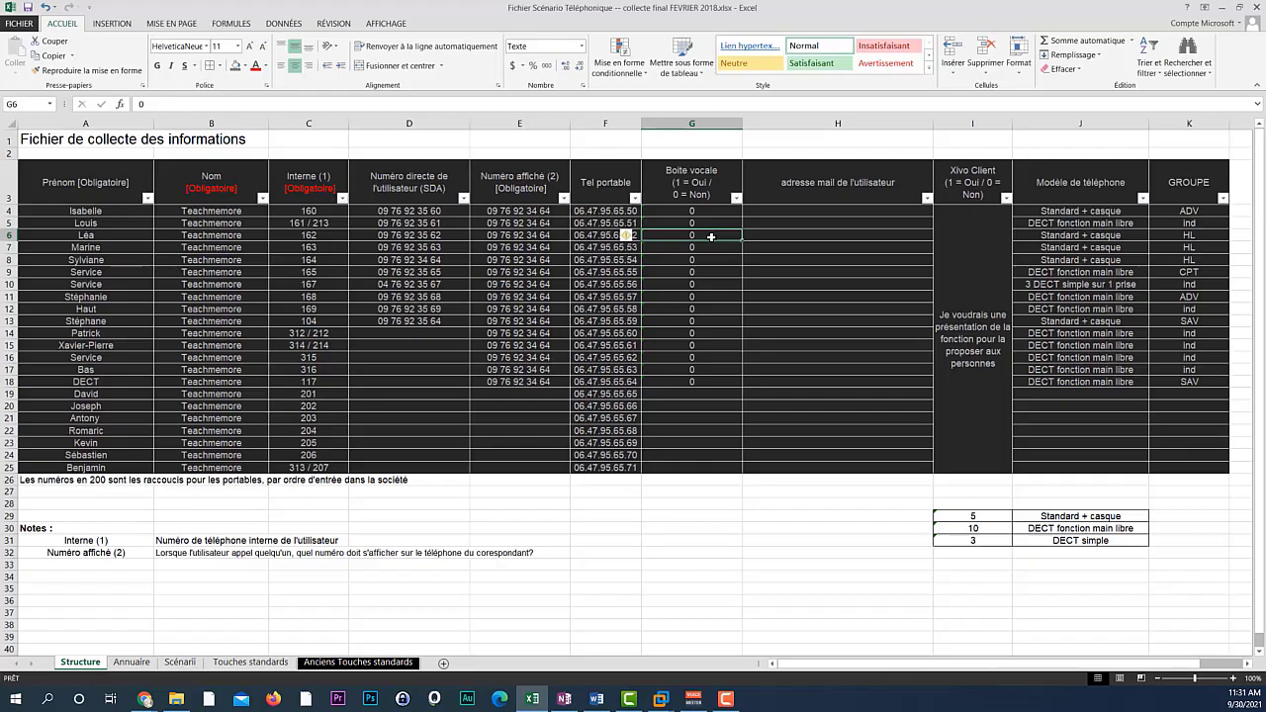
click(965, 288)
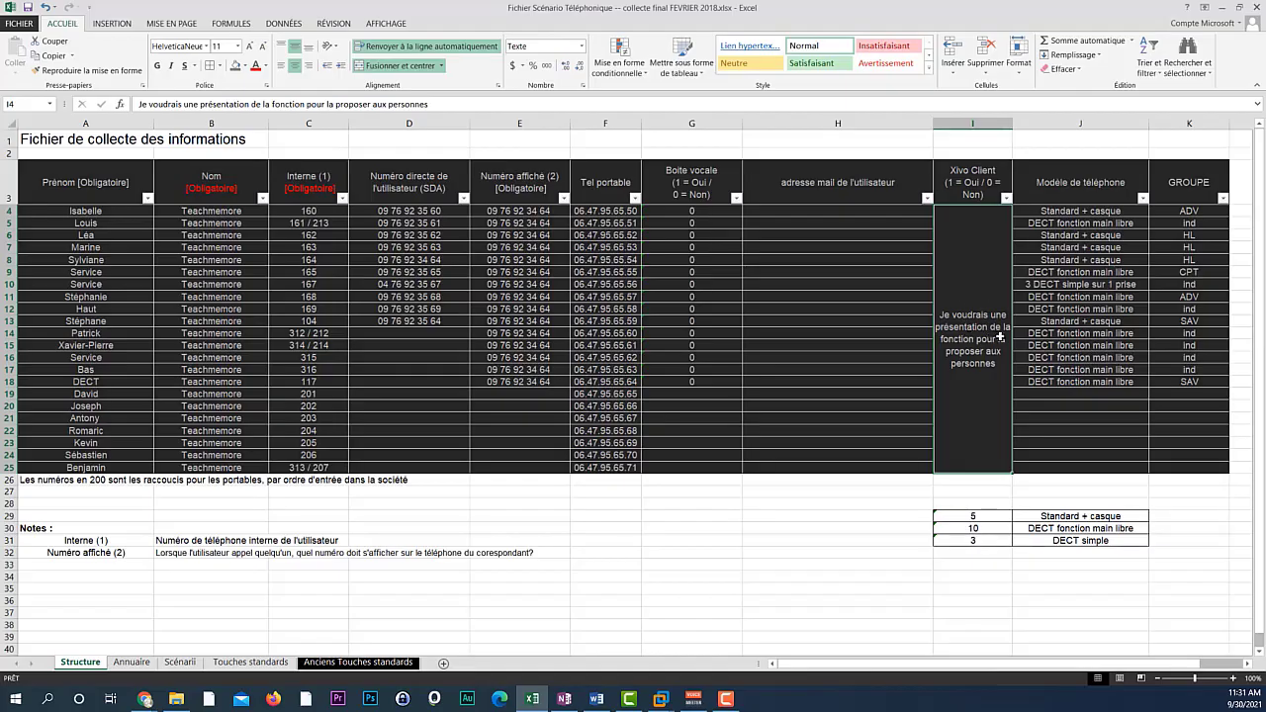
click(1089, 213)
drag(1089, 212, 1089, 392)
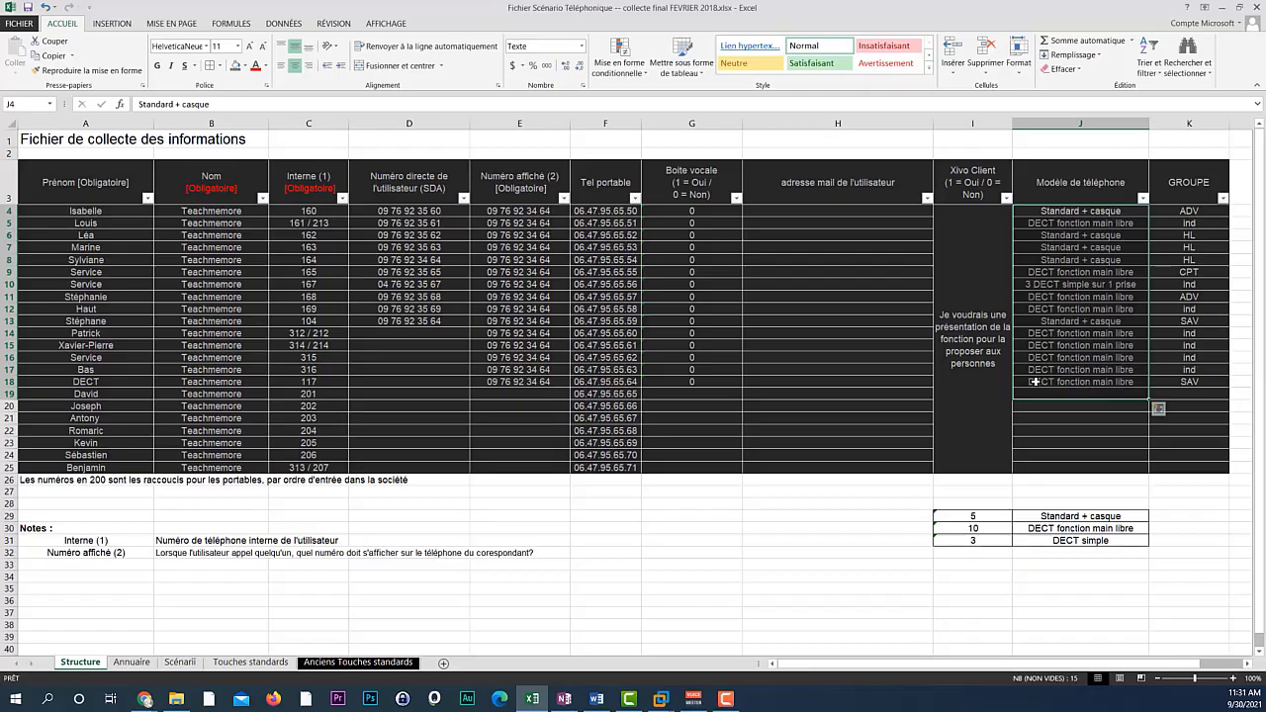
Step: Examine the phone key picture and the legend of names and services in the Anciens Touches standards sheet
click(252, 662)
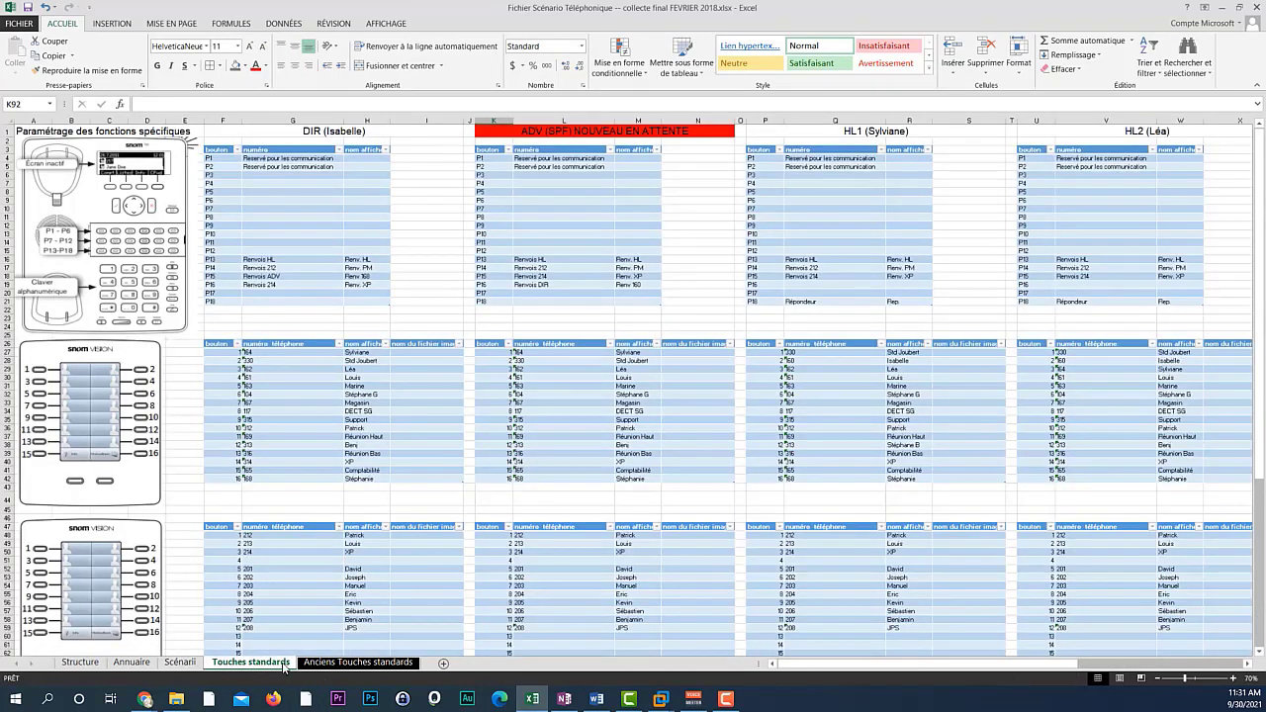
click(360, 662)
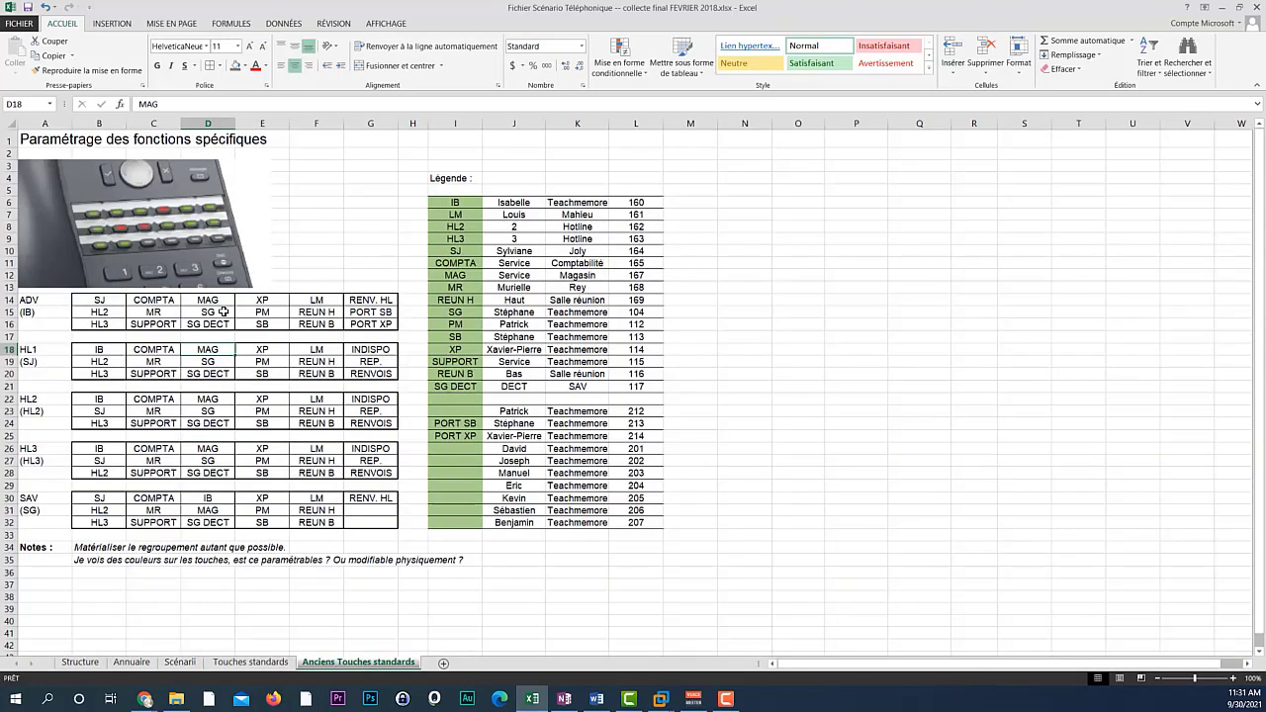
click(151, 249)
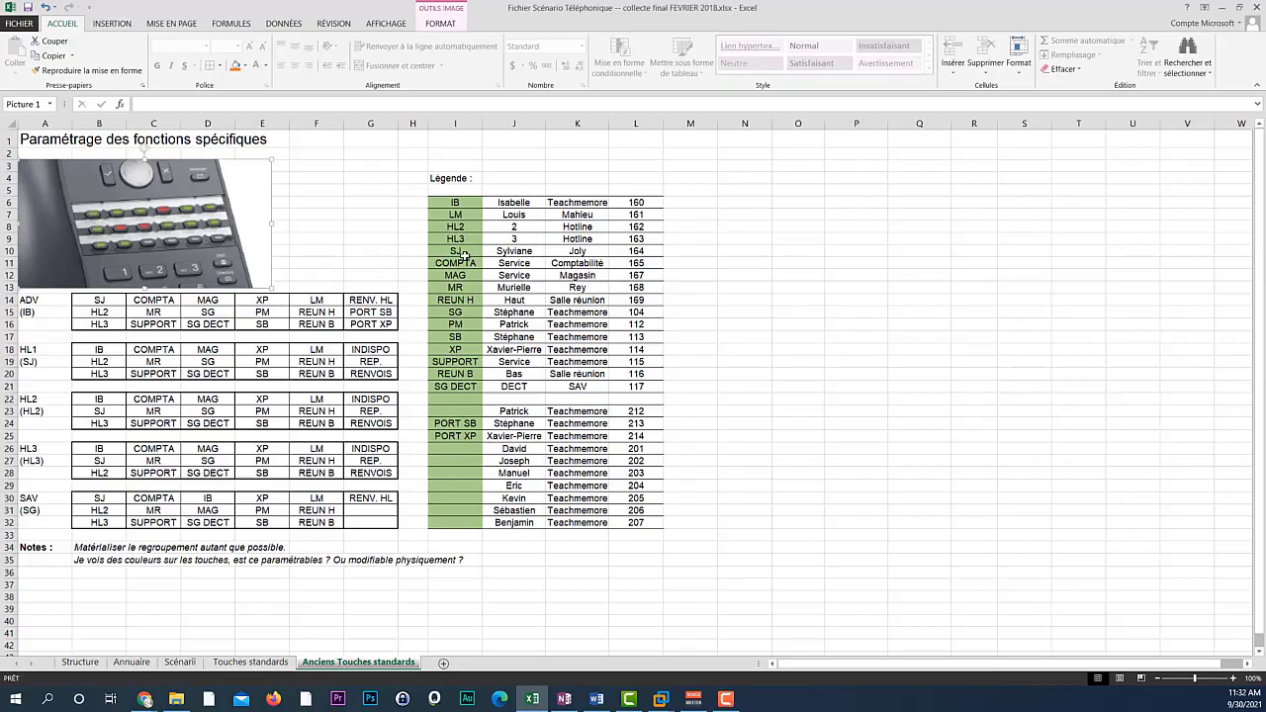
click(511, 203)
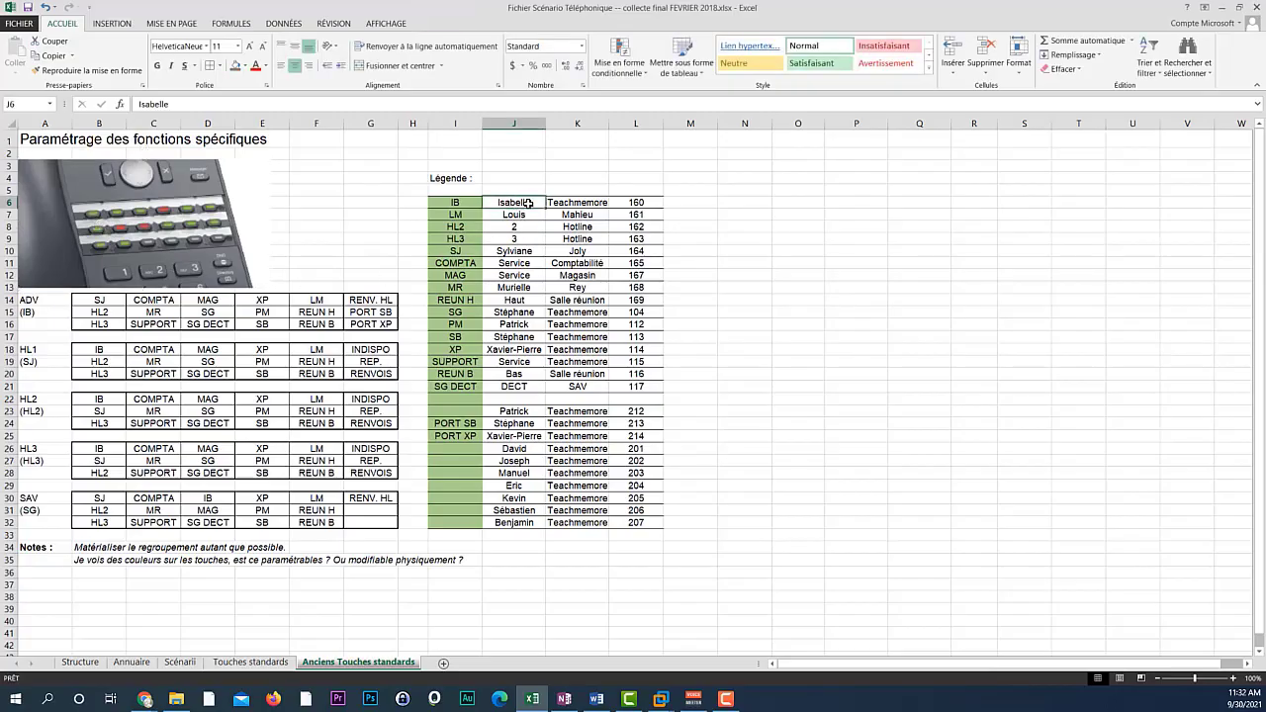
click(596, 202)
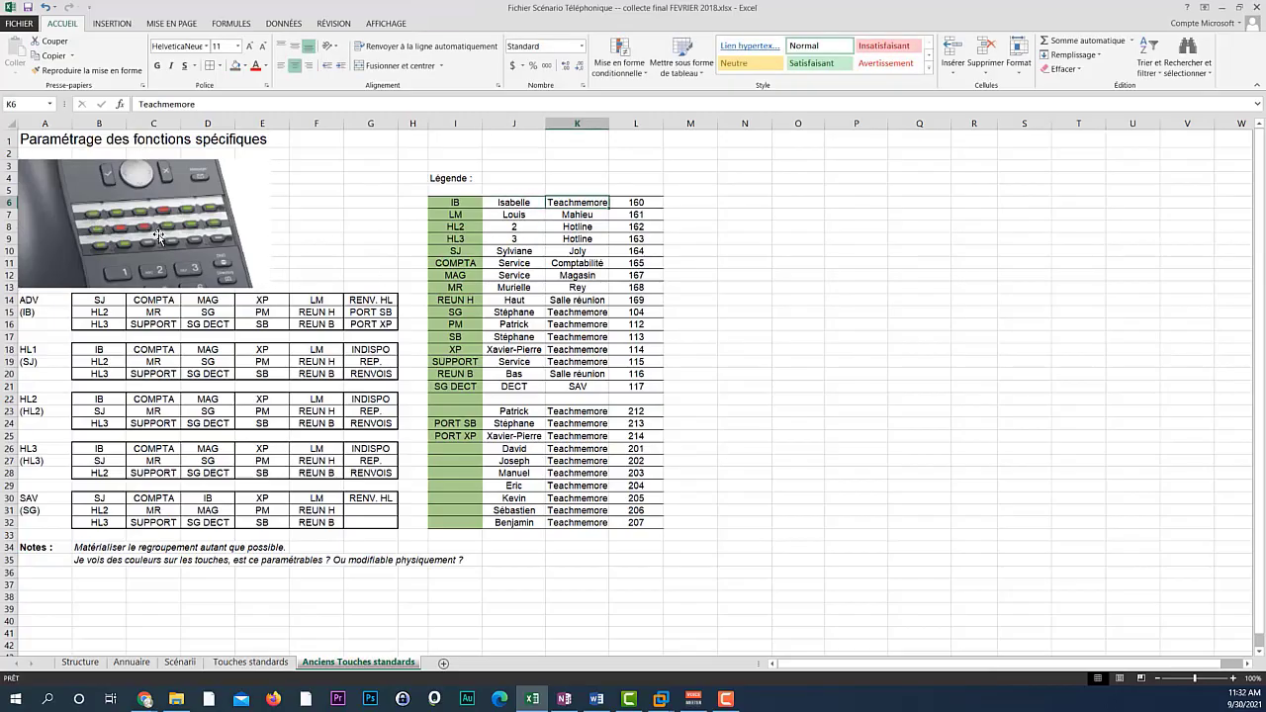
click(589, 265)
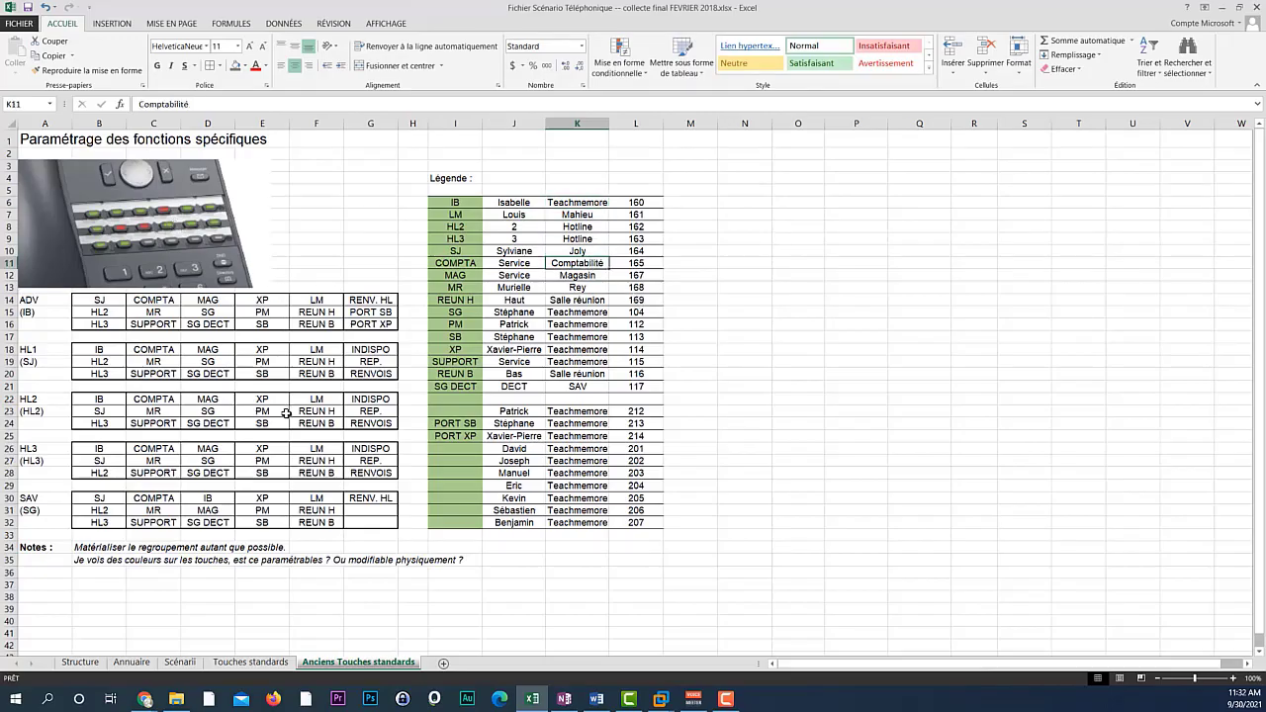
Step: Examine the phone diagram and the Snom Vision expansion module diagram in the Touches standards sheet
click(249, 661)
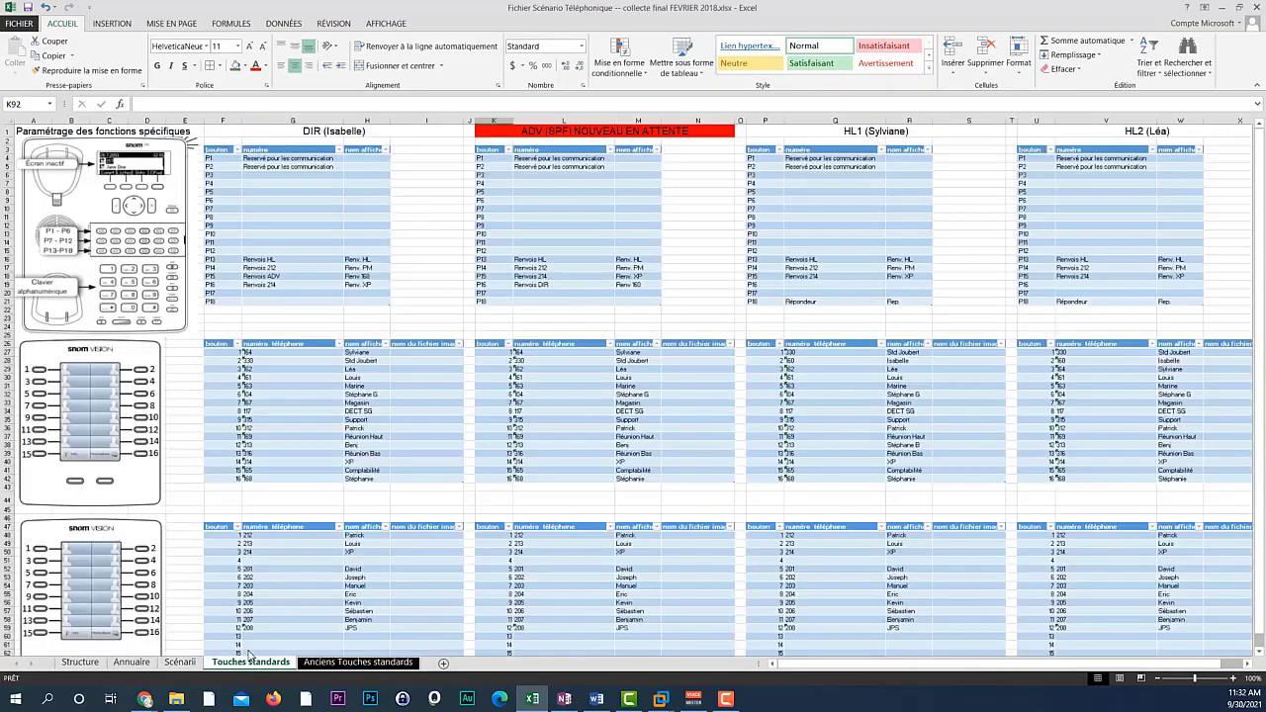
click(143, 286)
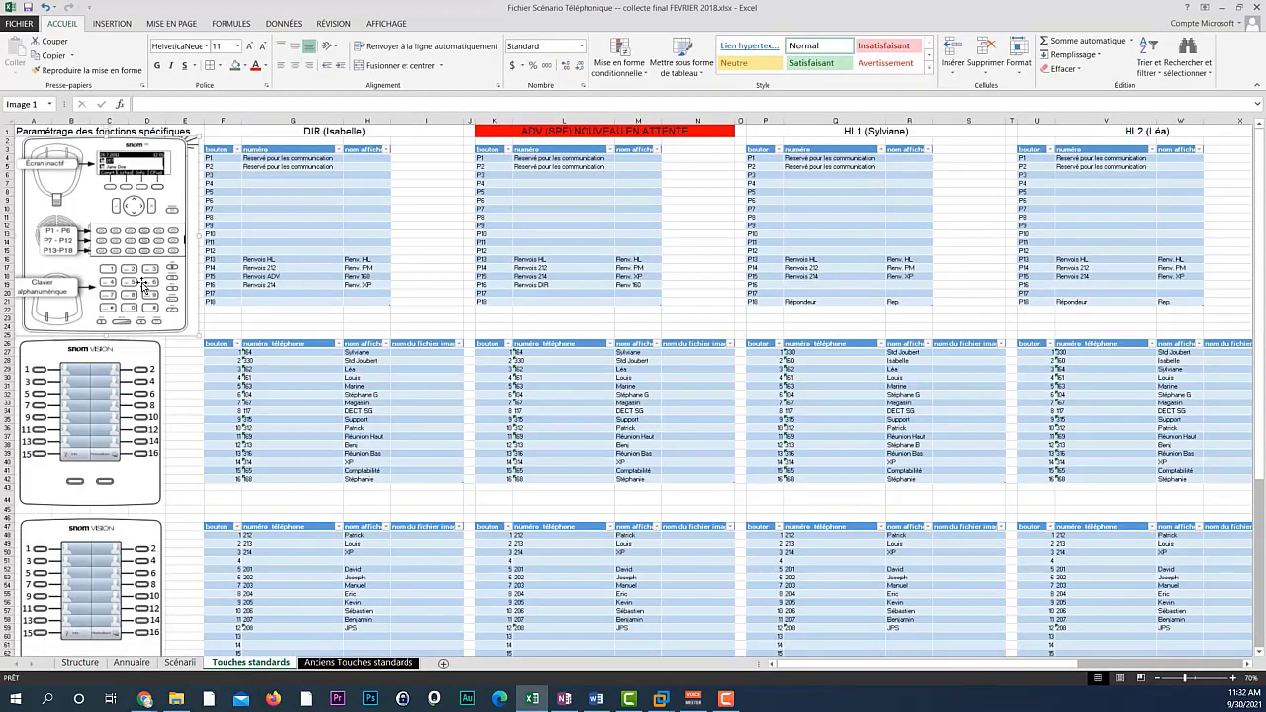
click(120, 405)
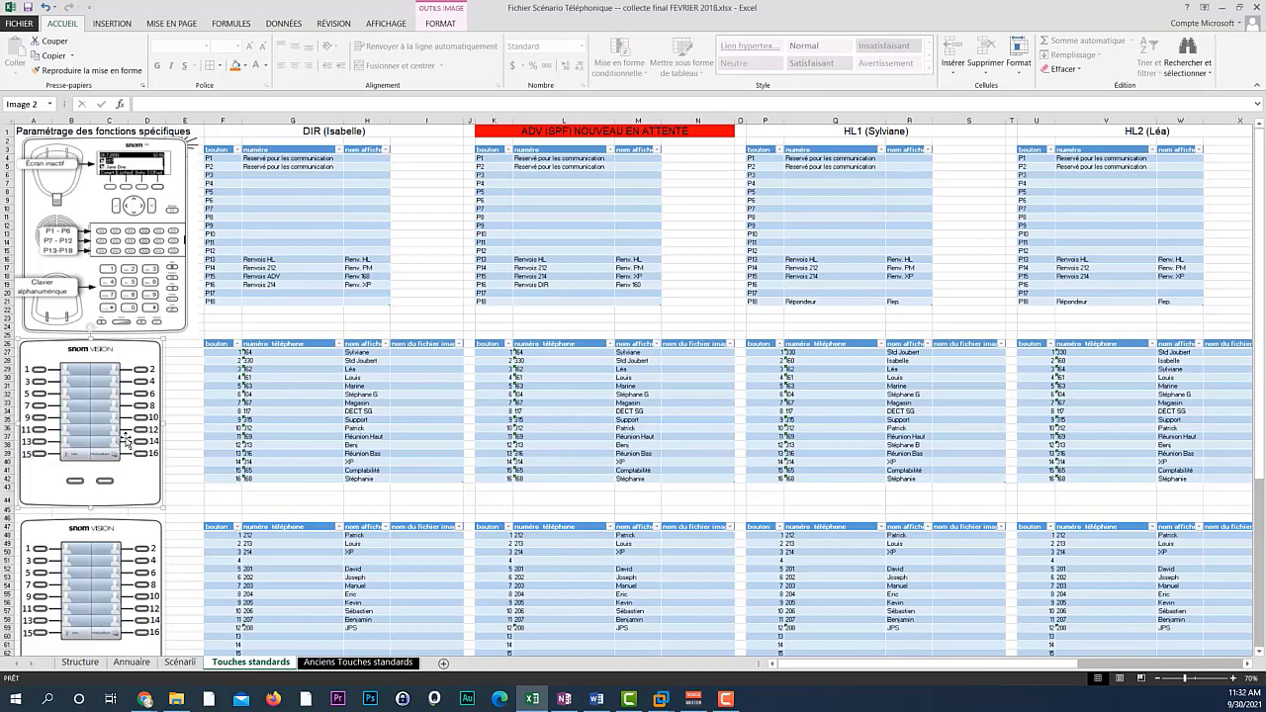
click(127, 237)
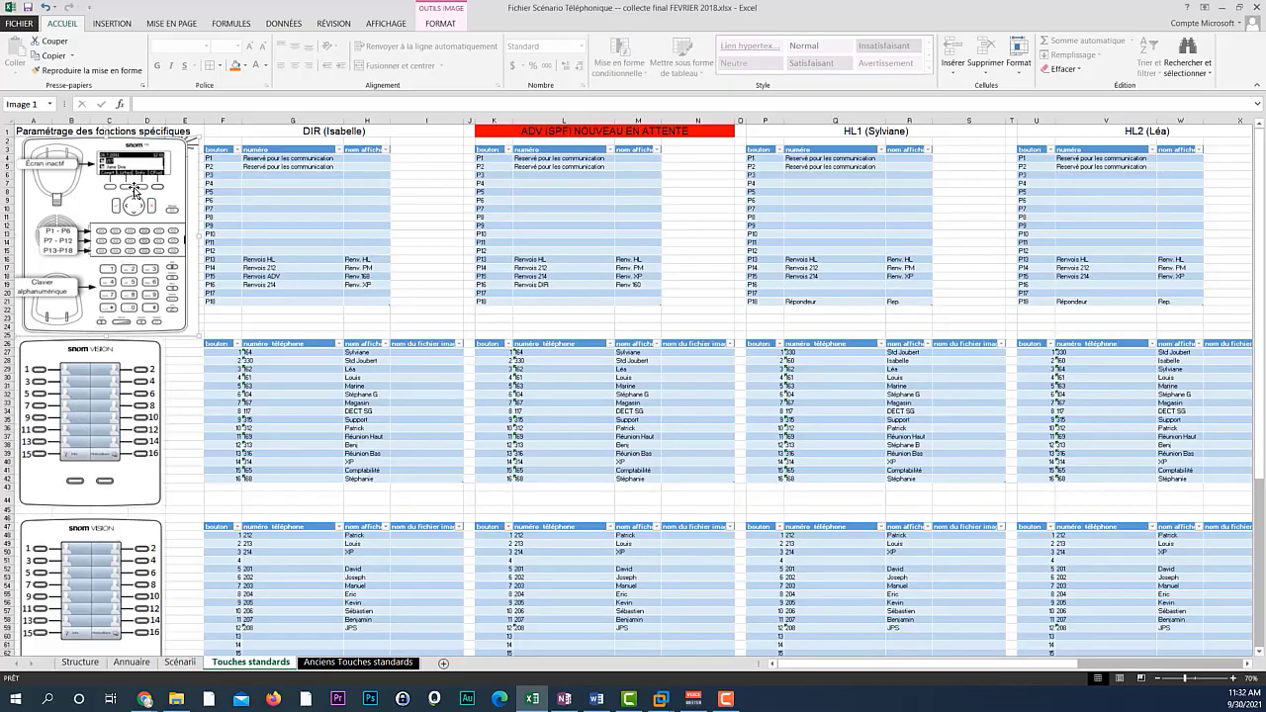
click(116, 379)
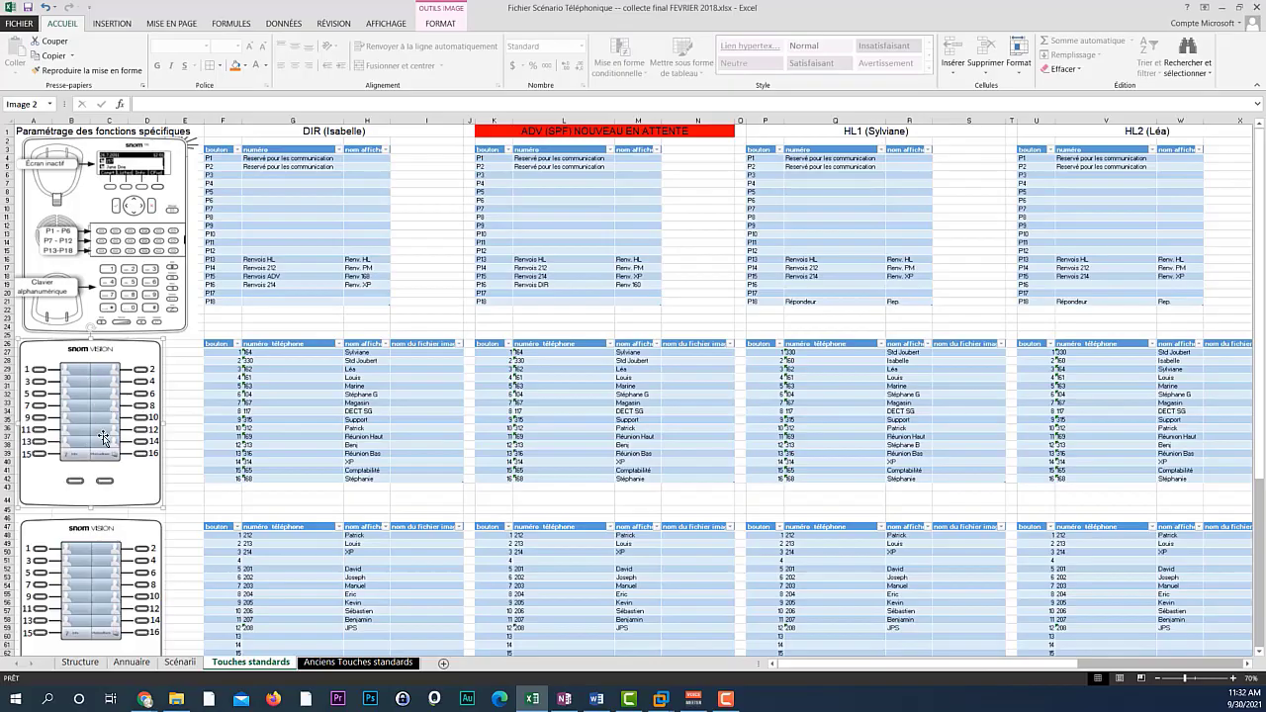
Step: Examine the GROUPE column of the Structure sheet, from its header down through the user rows
click(85, 664)
click(211, 222)
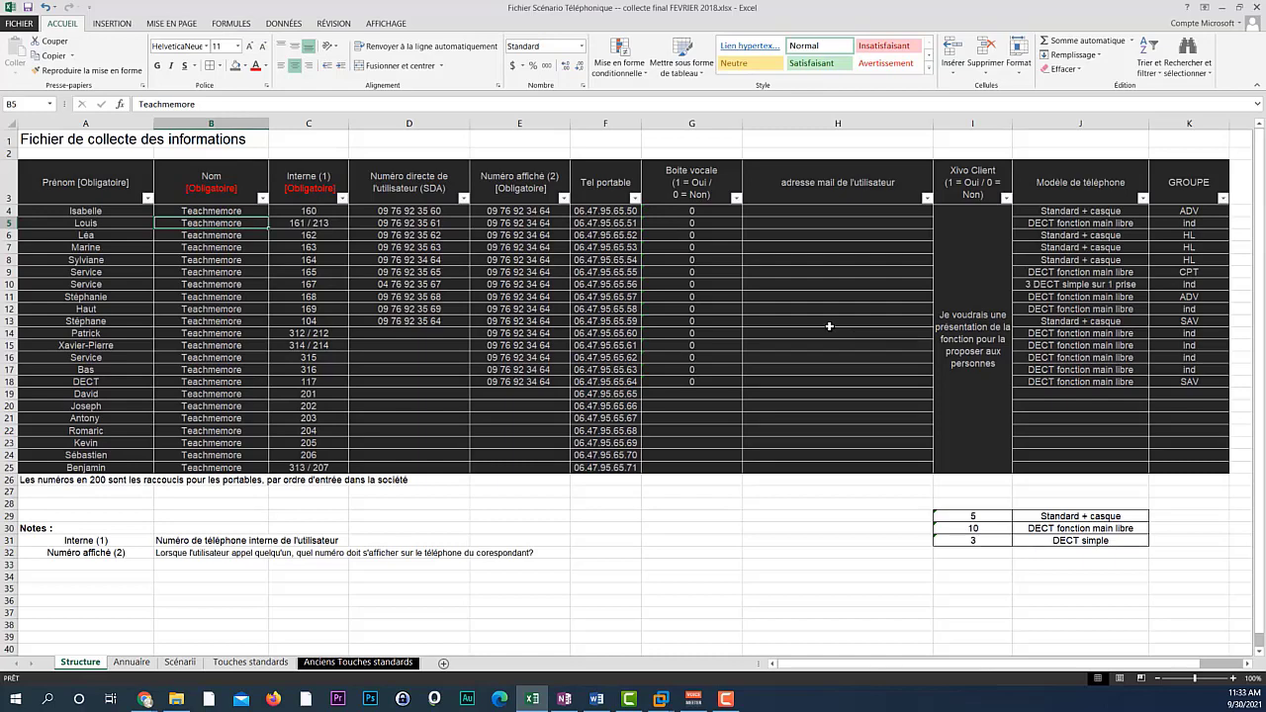
click(1179, 198)
key(Down)
key(Down)
key(Down)
key(Down)
key(Down)
key(Down)
key(Down)
key(Down)
key(Down)
key(Down)
key(Down)
key(Down)
key(Down)
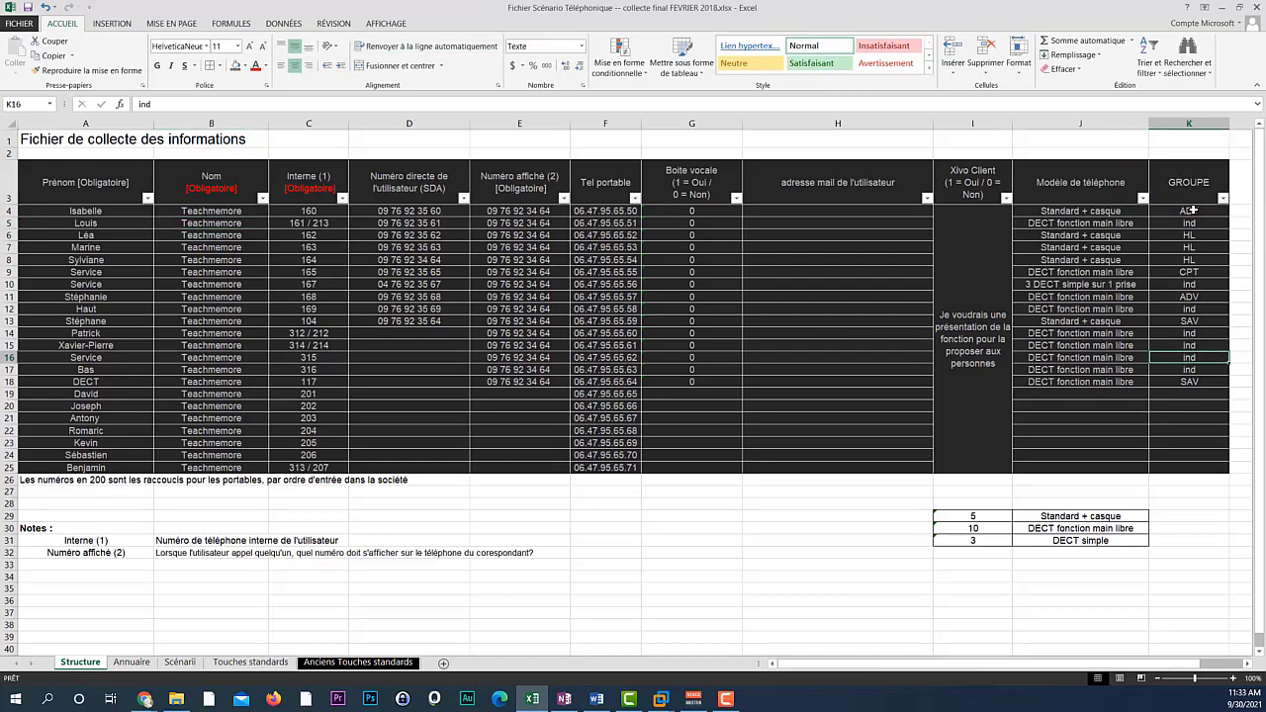
drag(1194, 184, 1194, 456)
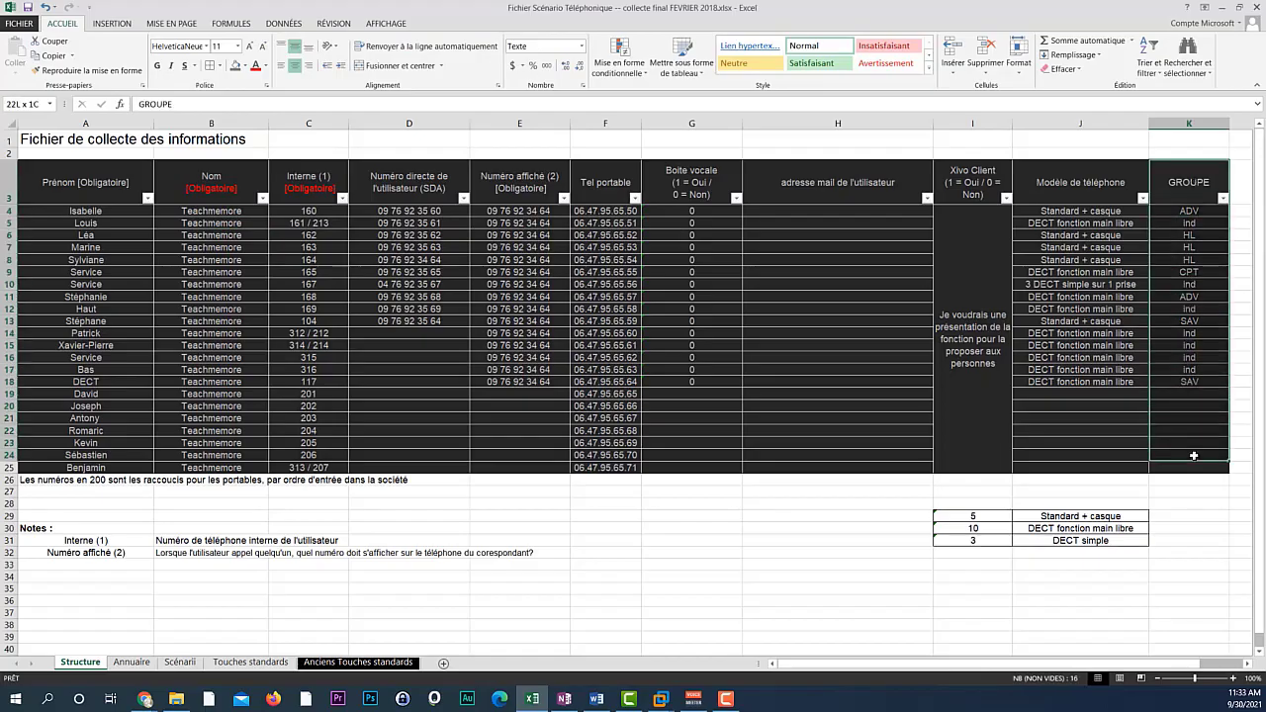
Step: Review the internal directory in the Annuaire sheet, covering the names, fixed and mobile extensions, direct lines and e-mail addresses
click(134, 663)
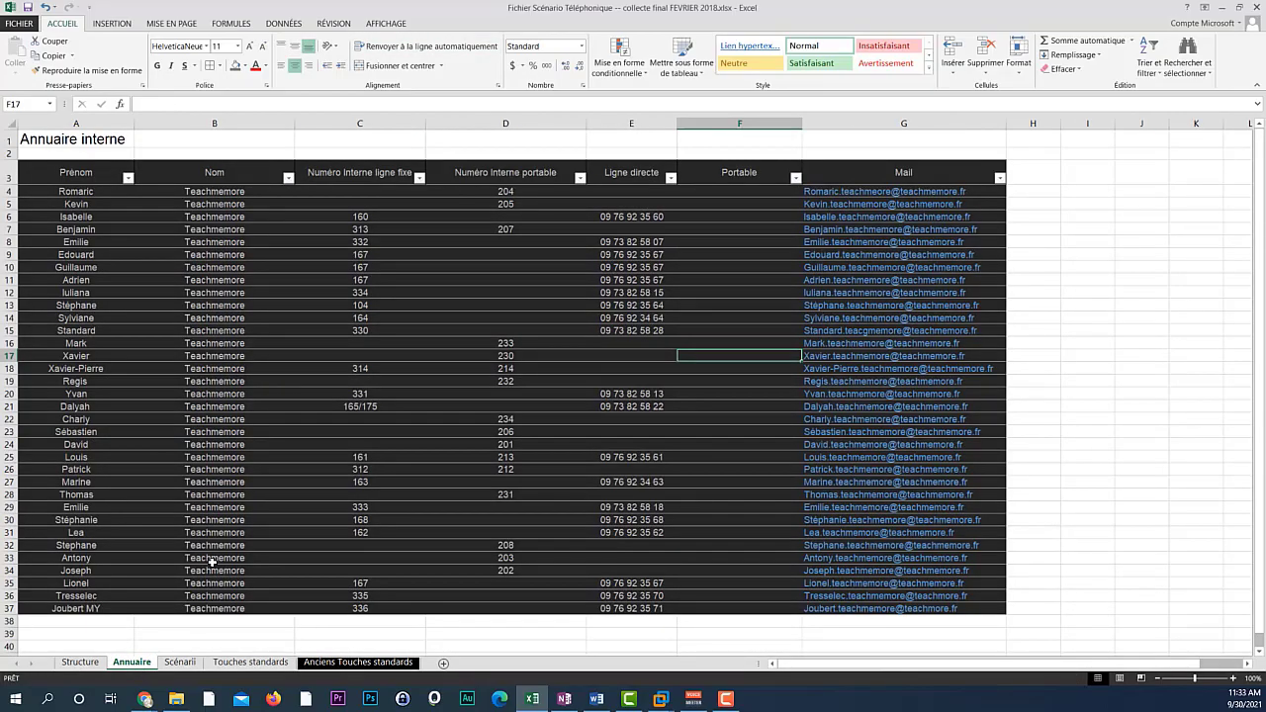
click(282, 293)
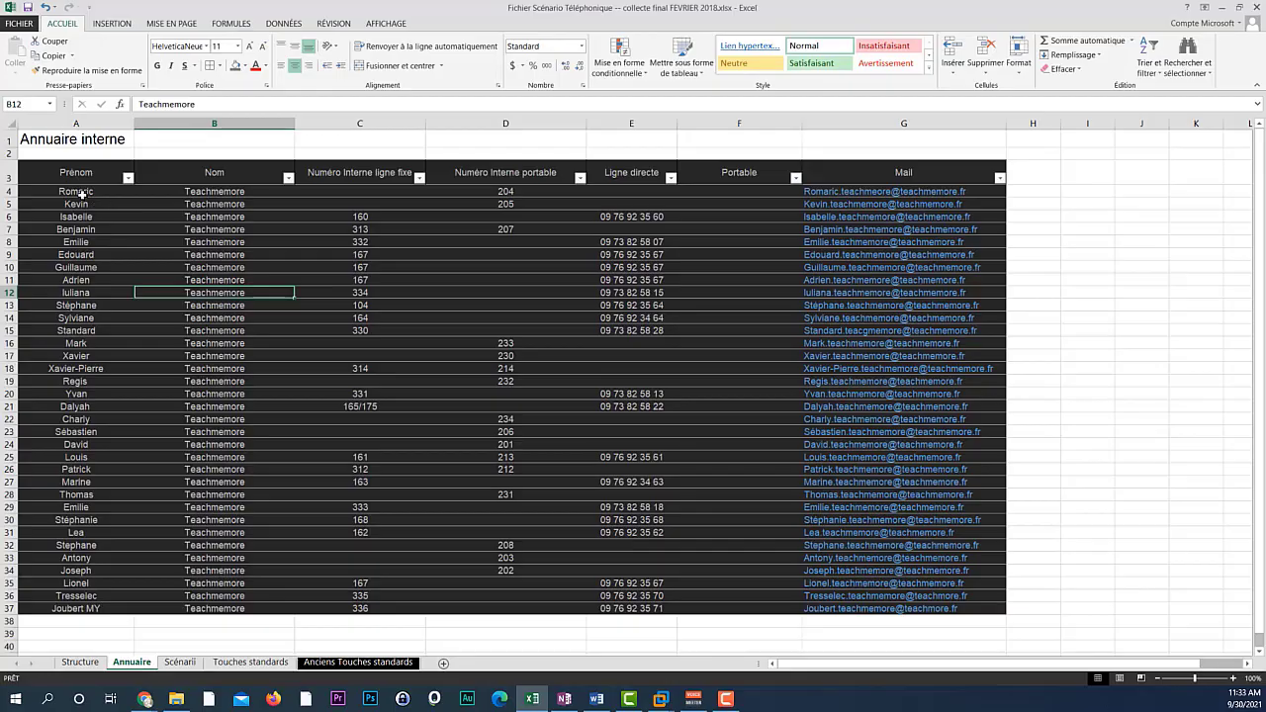
drag(76, 191, 868, 607)
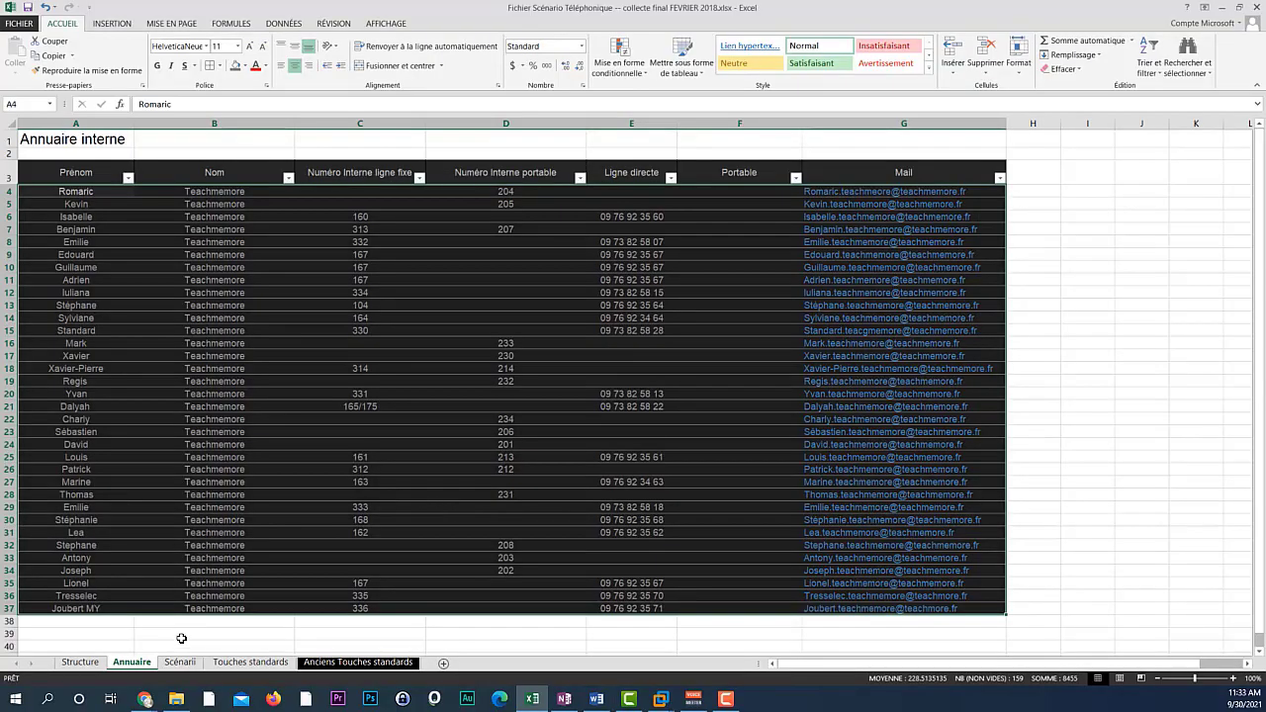
Step: Review the per-group operating scenarios in the Scénarii sheet, from the HL group to the whole table
click(180, 663)
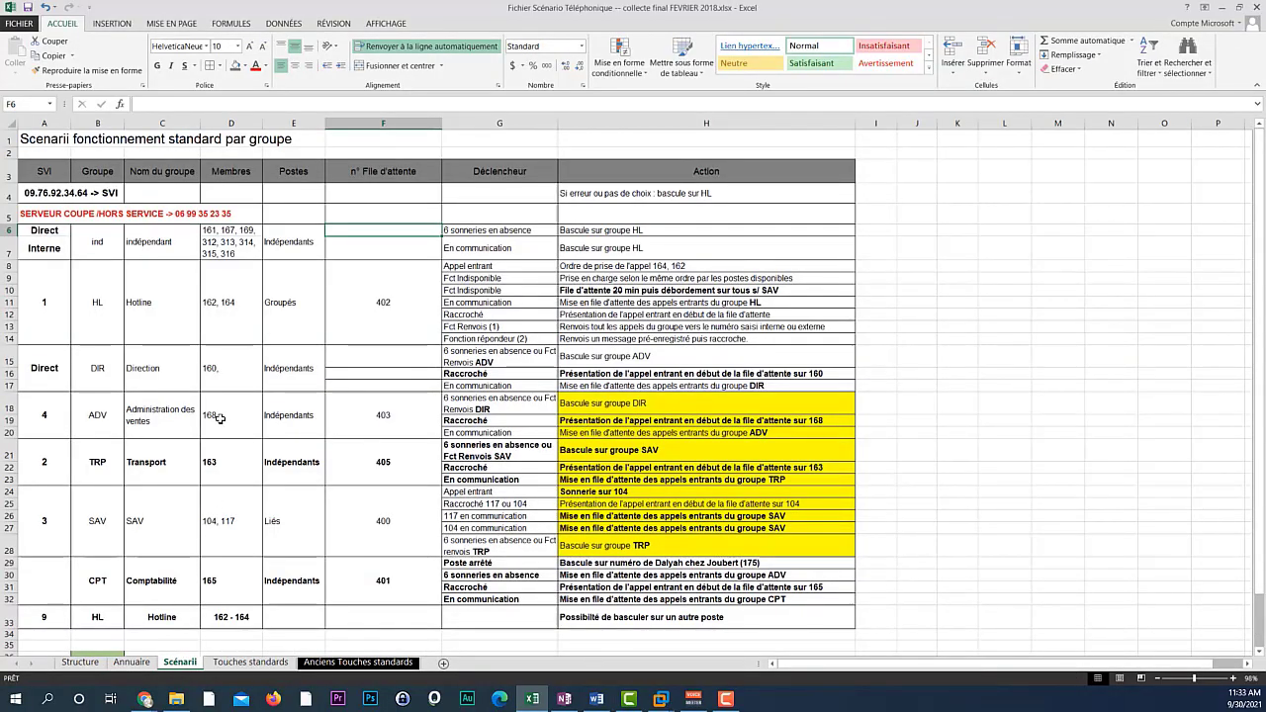
click(119, 265)
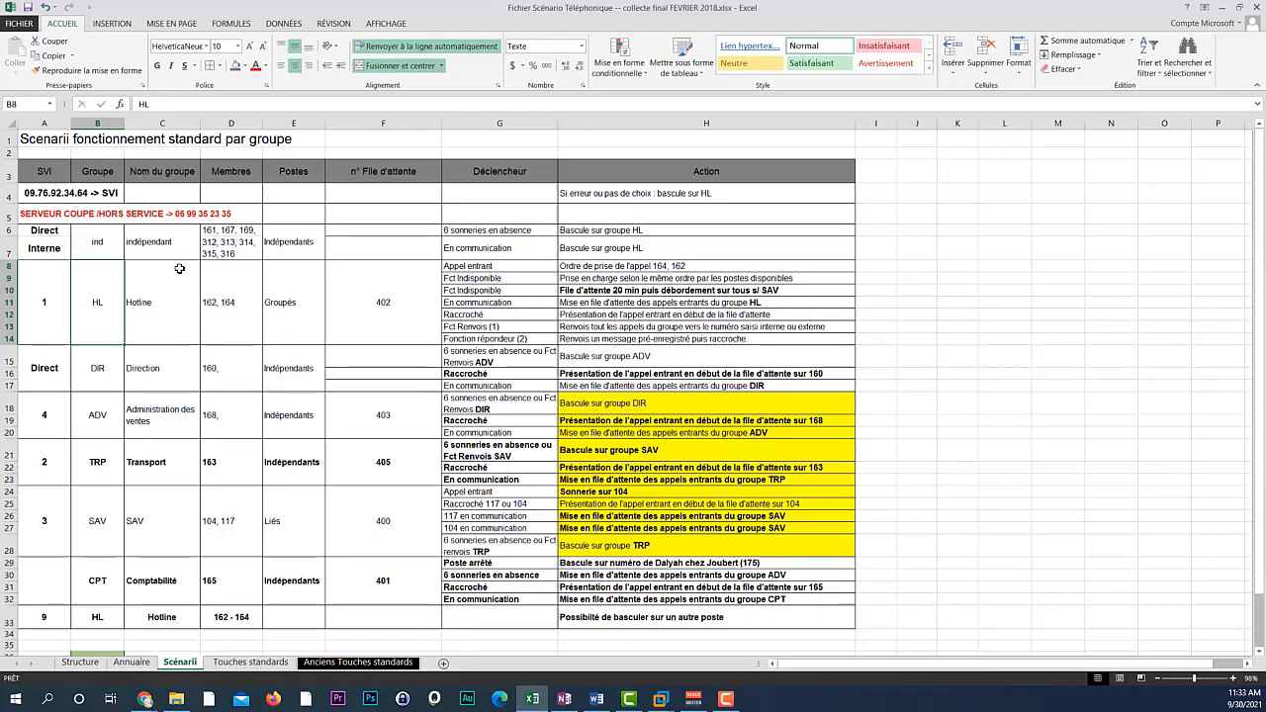
drag(74, 206, 660, 616)
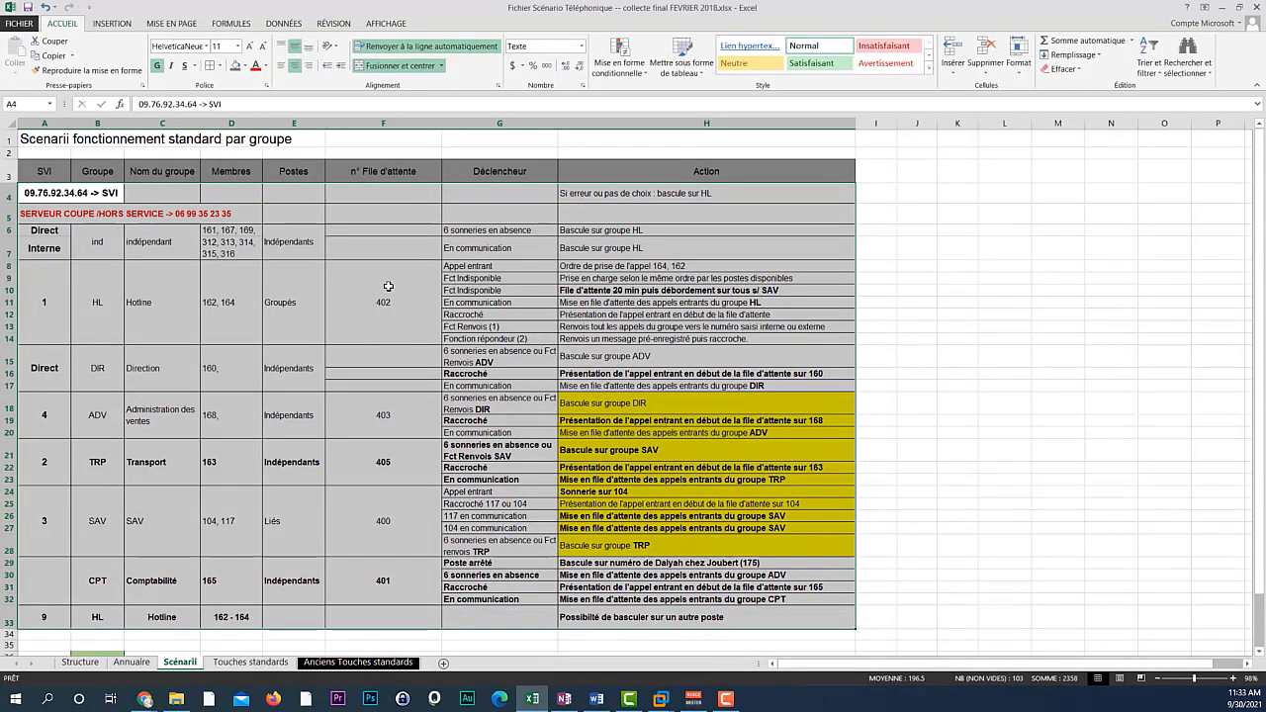
Step: Examine the queue numbers in the n° File d'attente column of the Scénarii sheet
click(384, 373)
key(Down)
key(Down)
key(Down)
key(Down)
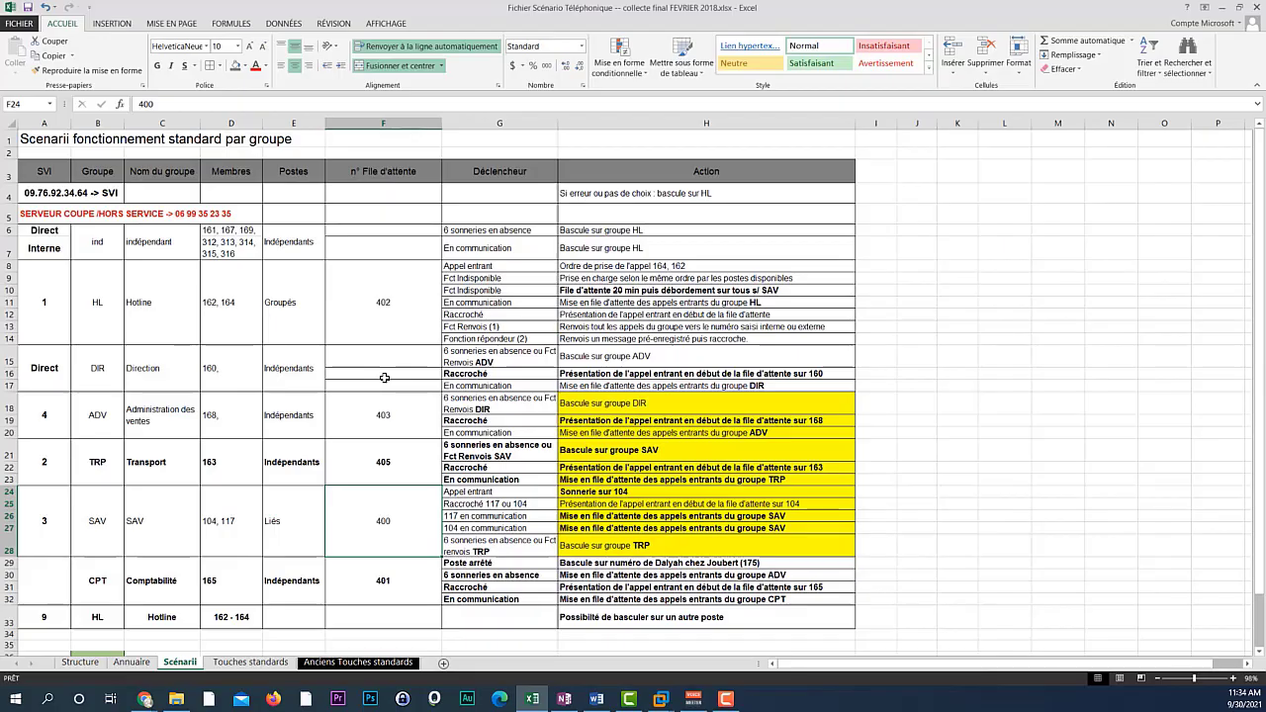
Step: Examine the Déclencheur column and the matching Action for "6 sonneries en absence" in the Scénarii sheet
click(498, 229)
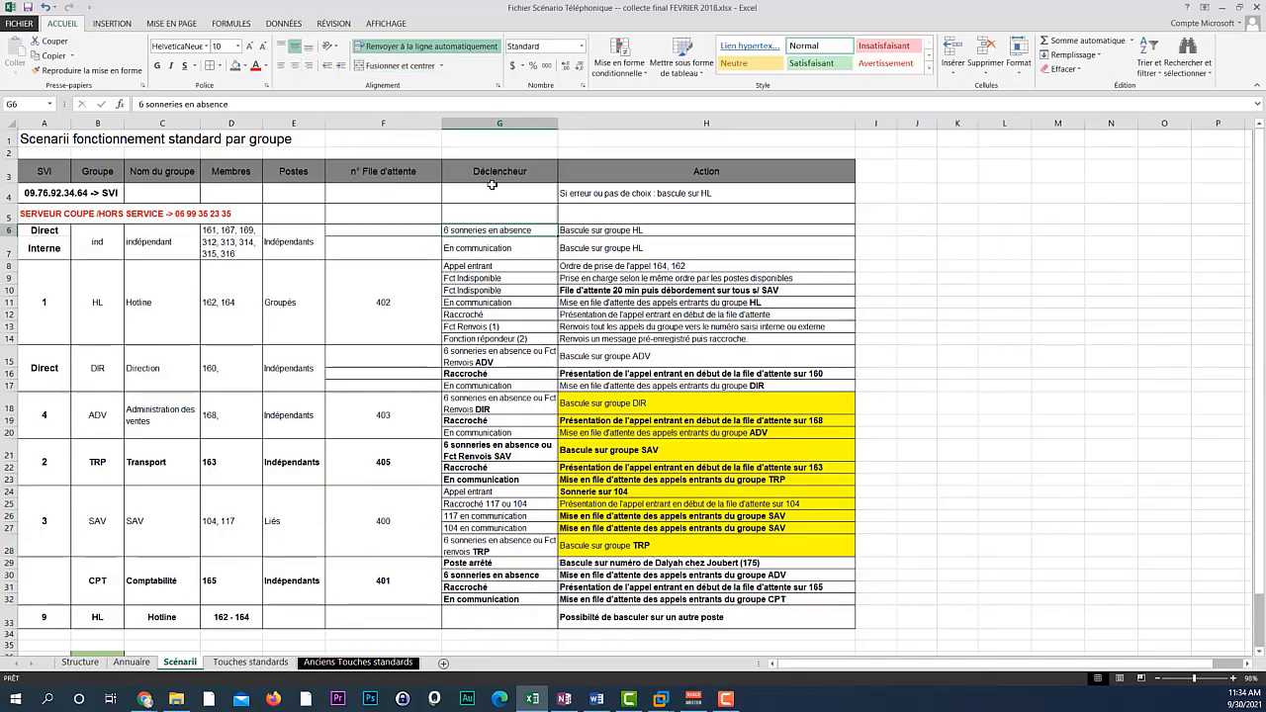
click(493, 178)
click(502, 278)
click(481, 230)
click(501, 176)
click(524, 234)
click(638, 232)
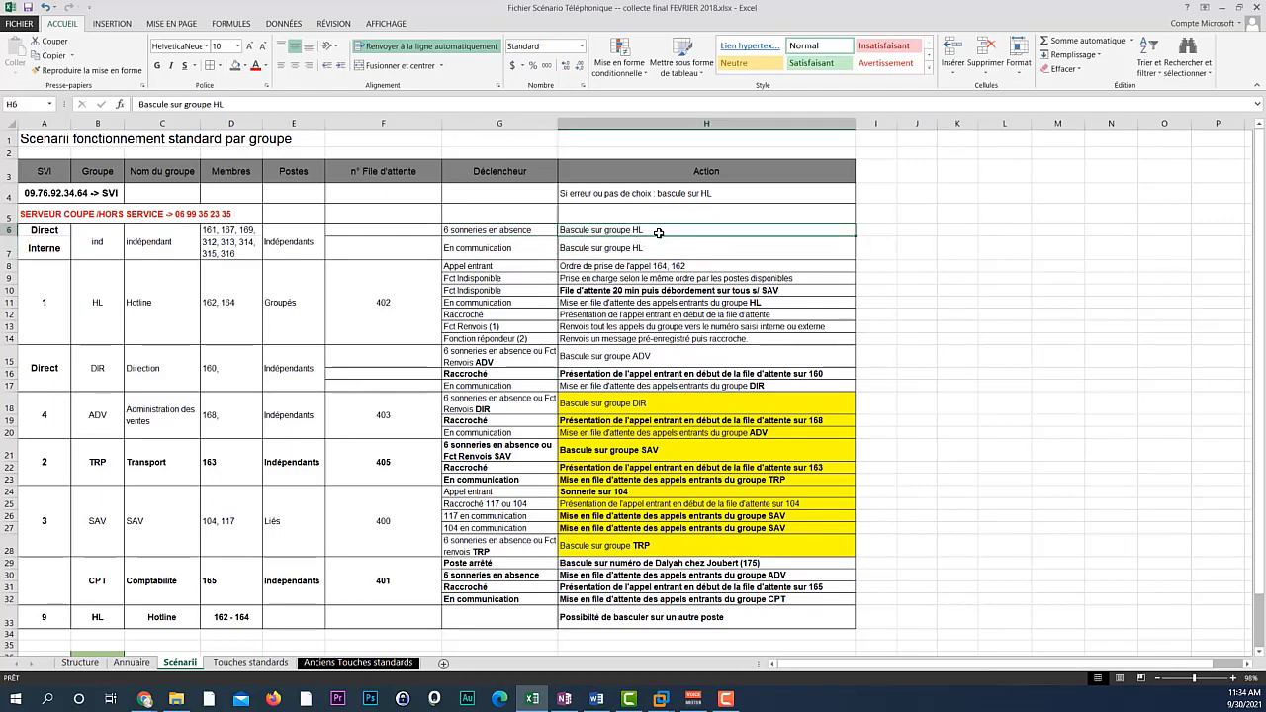
Step: Return to the Anciens Touches standards sheet and select the phone key picture
click(253, 663)
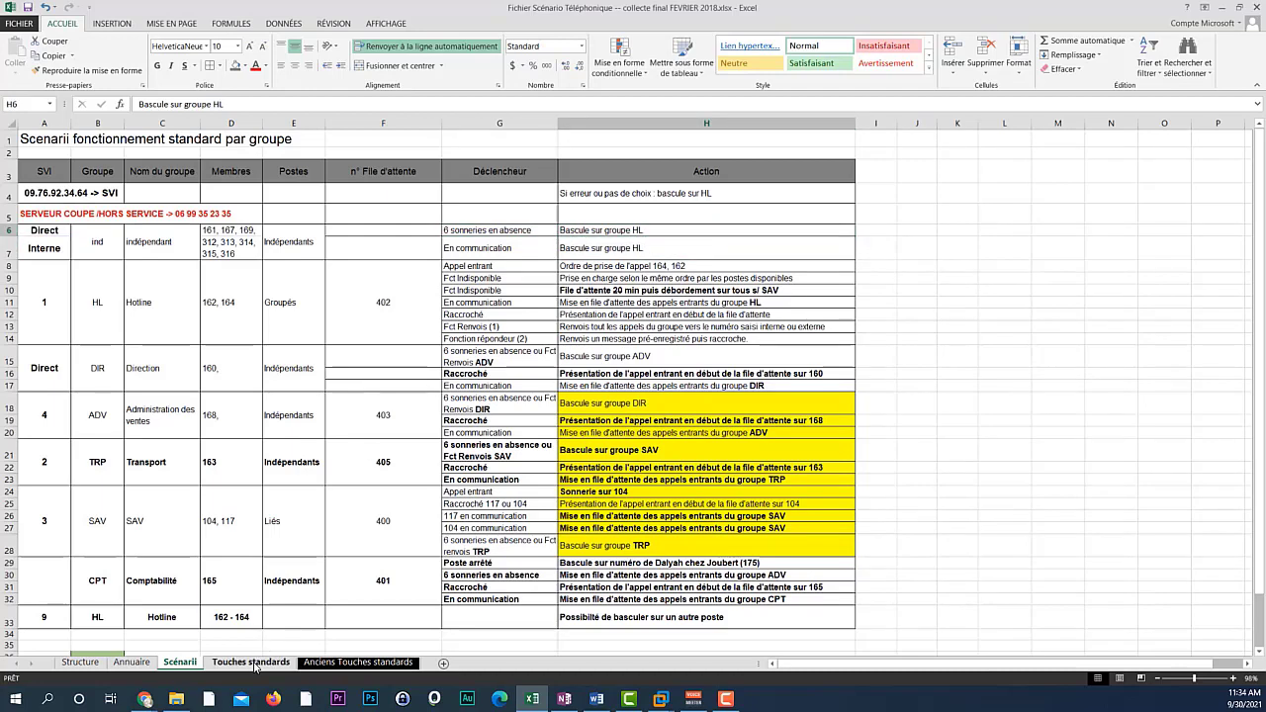
click(313, 665)
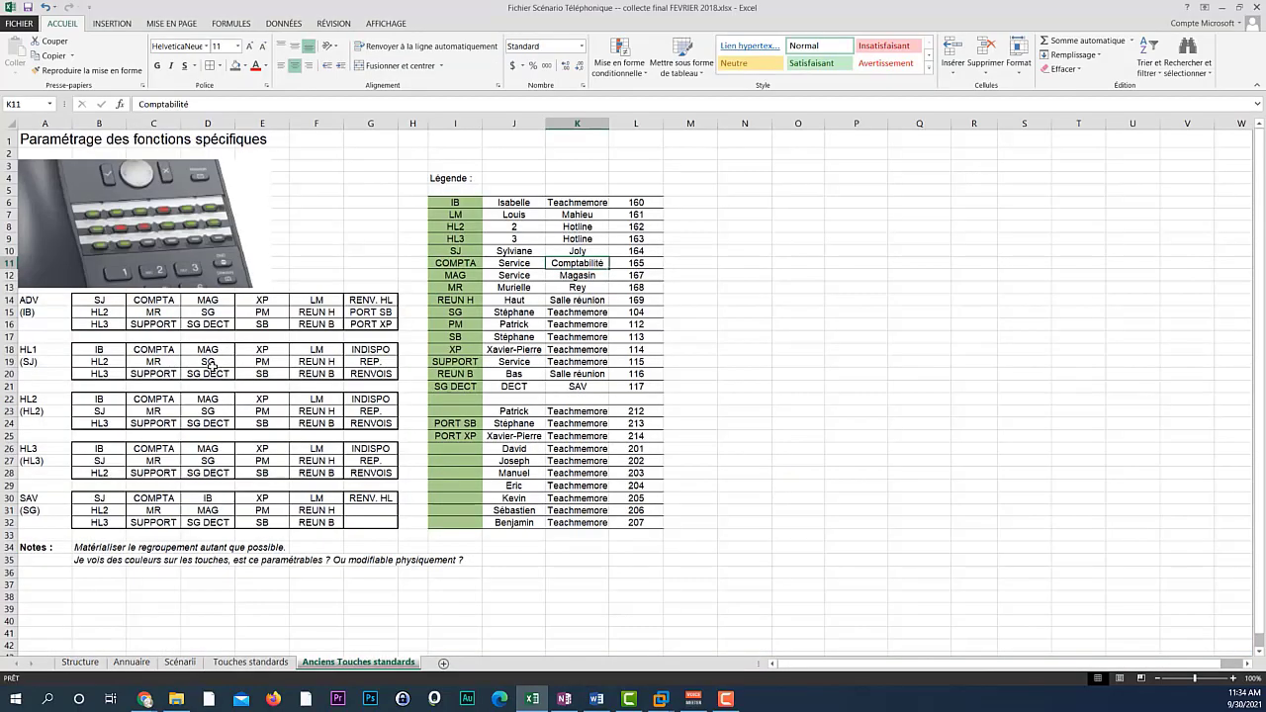
click(140, 234)
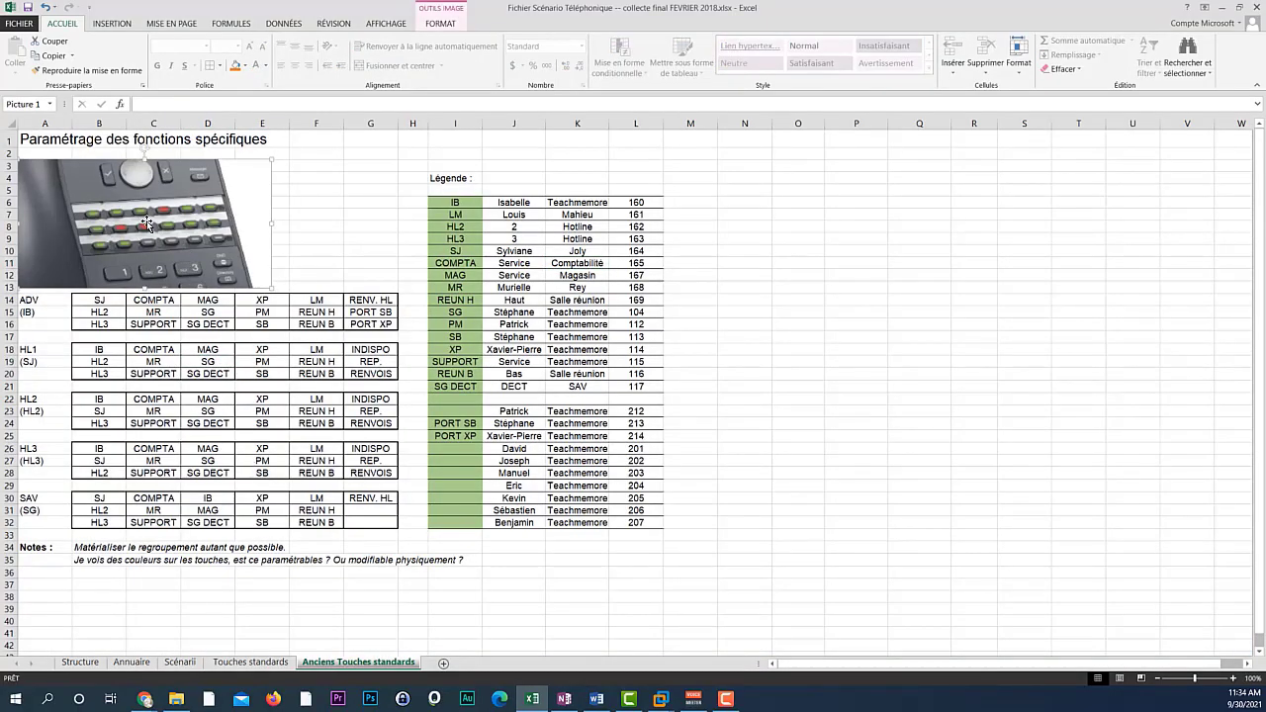